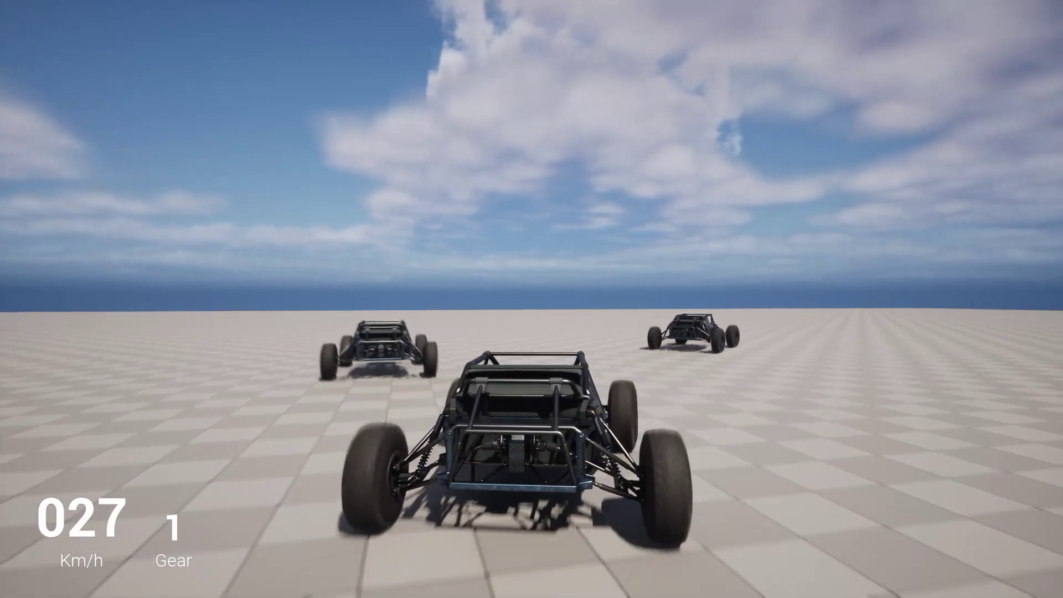
# Step: Drive the buggy among the AI vehicles, then bring the AIVehicle Event Graph's main node chain into view
pyautogui.press('d')
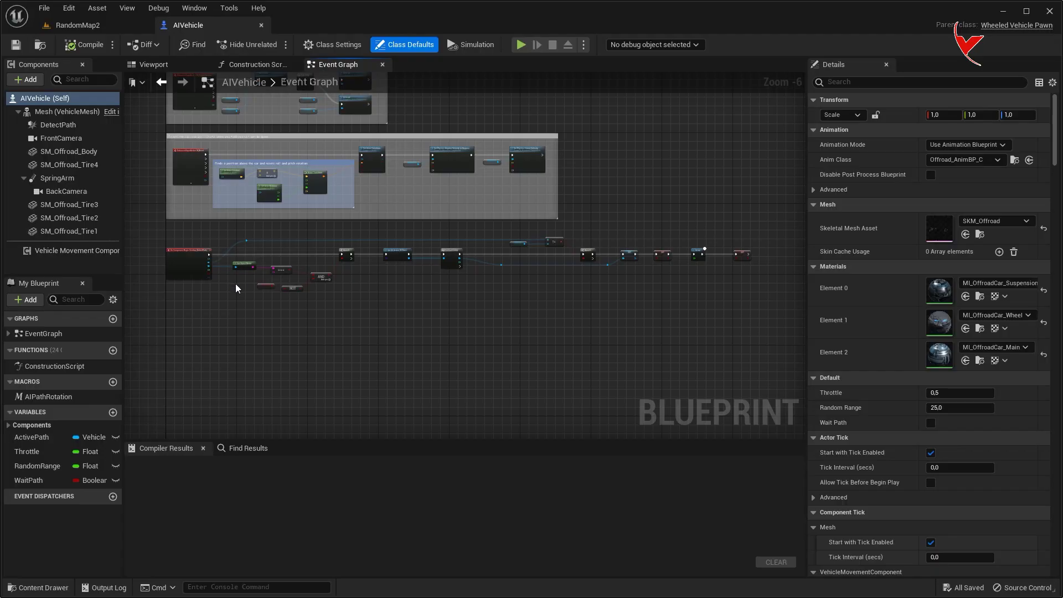
pyautogui.moveTo(183, 260); pyautogui.dragTo(179, 221, button='right')
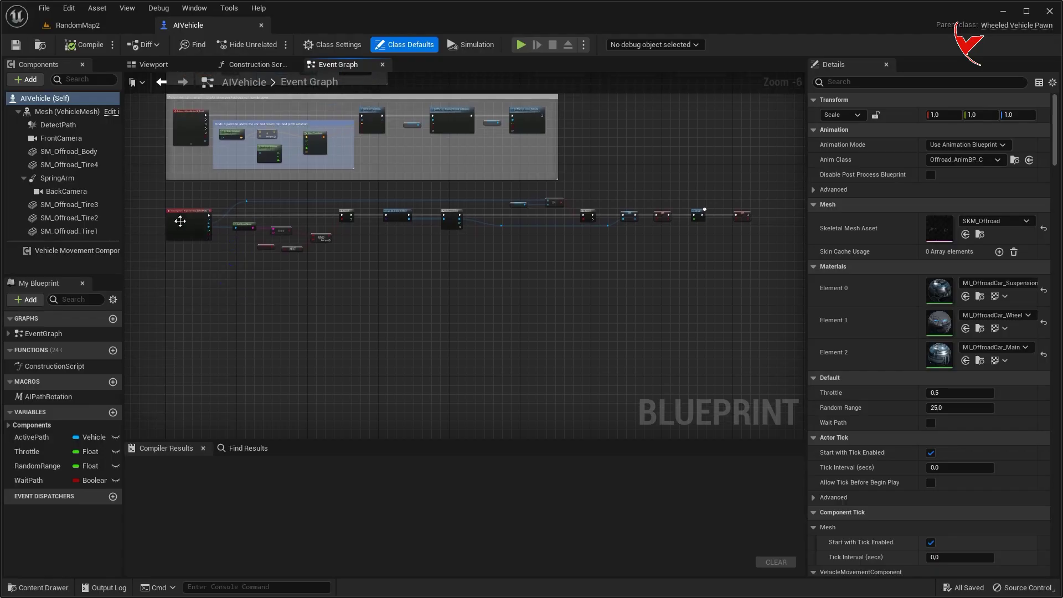
# Step: Rewire the Active Path node into the != comparison and rearrange the two nodes
pyautogui.moveTo(739, 217); pyautogui.dragTo(739, 261)
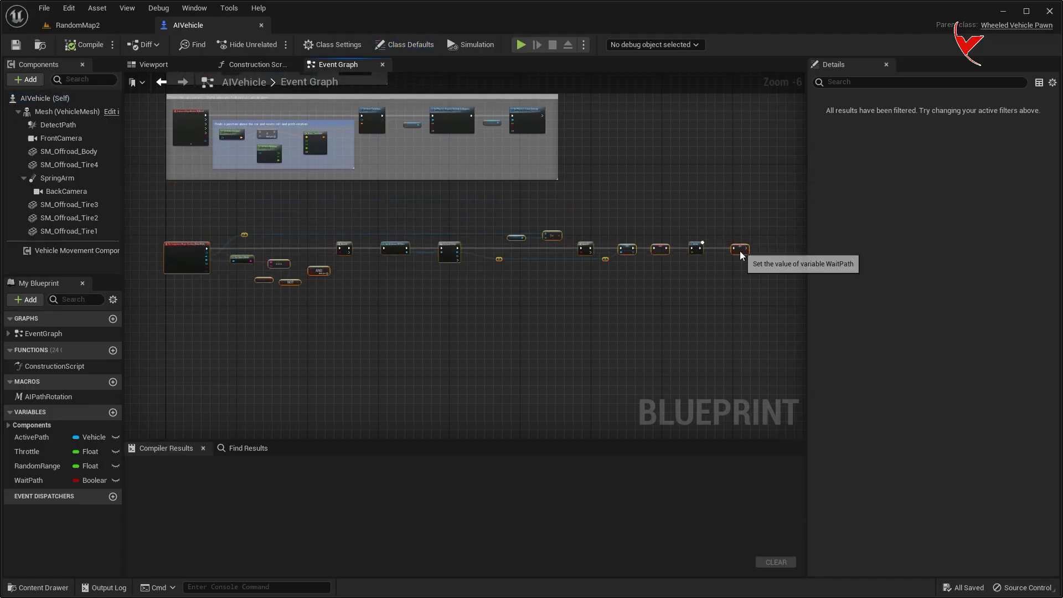
pyautogui.click(232, 224)
pyautogui.moveTo(504, 235); pyautogui.dragTo(570, 255)
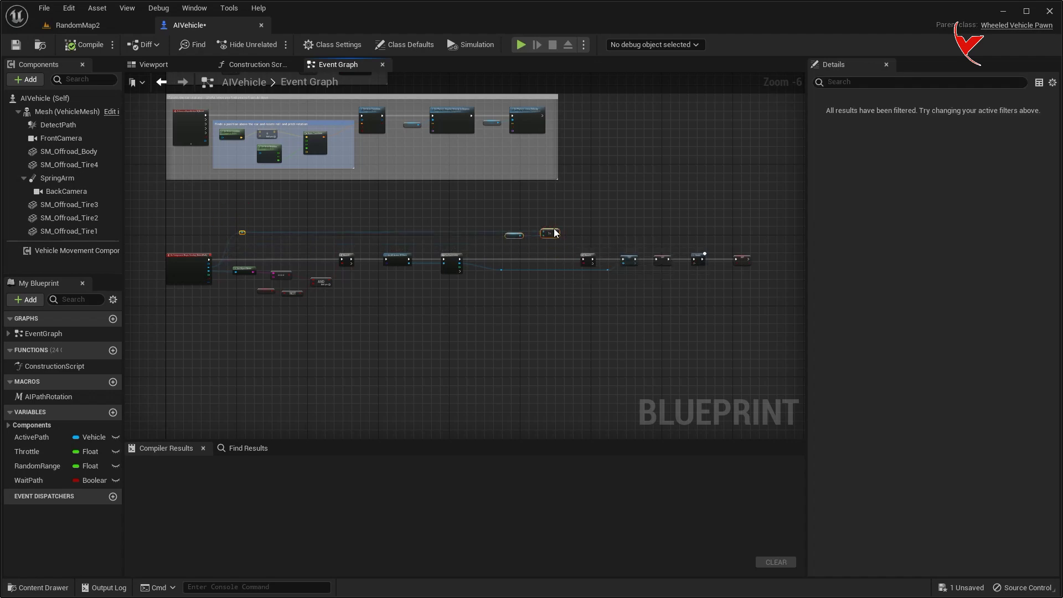
pyautogui.scroll(4, 536, 250)
pyautogui.scroll(1, 536, 252)
pyautogui.click(550, 251)
pyautogui.scroll(1, 459, 268)
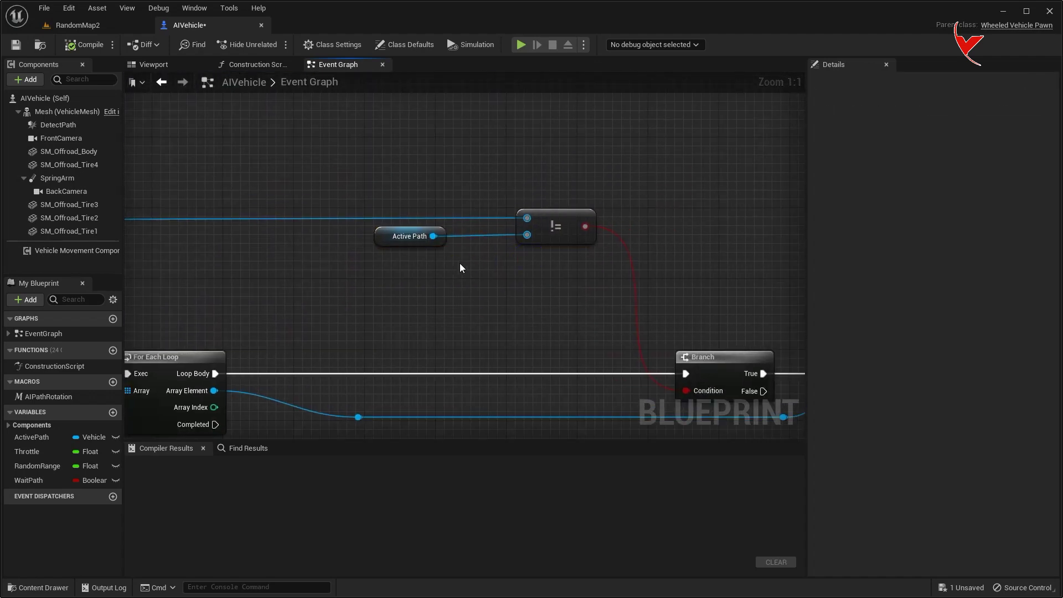
pyautogui.keyDown('alt'); pyautogui.click(433, 235); pyautogui.keyUp('alt')
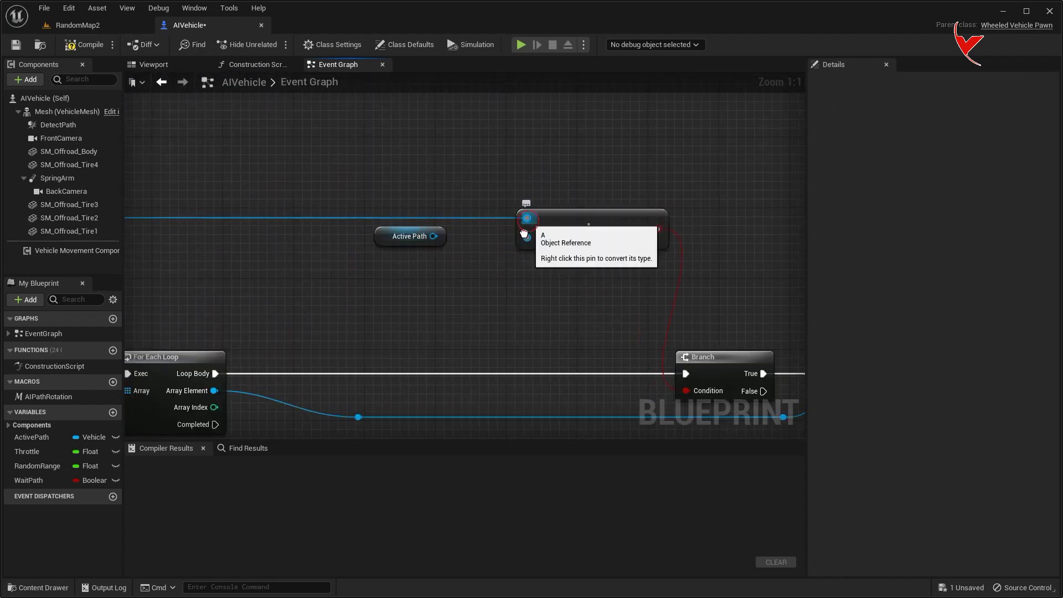
pyautogui.keyDown('ctrl'); pyautogui.moveTo(527, 218); pyautogui.dragTo(528, 239); pyautogui.keyUp('ctrl')
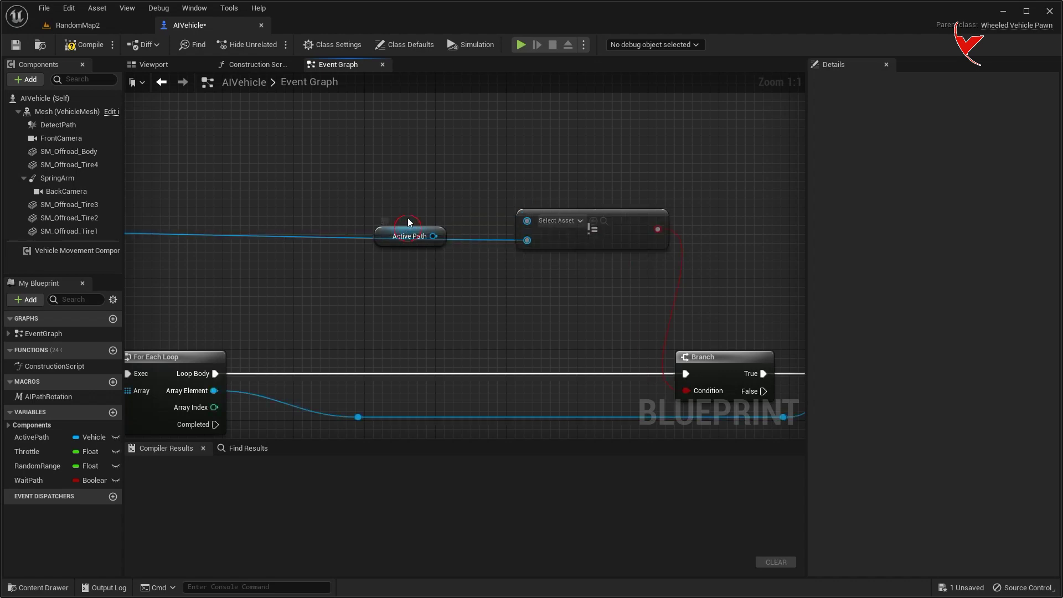
pyautogui.moveTo(409, 236); pyautogui.dragTo(408, 183)
pyautogui.moveTo(626, 228); pyautogui.dragTo(623, 204)
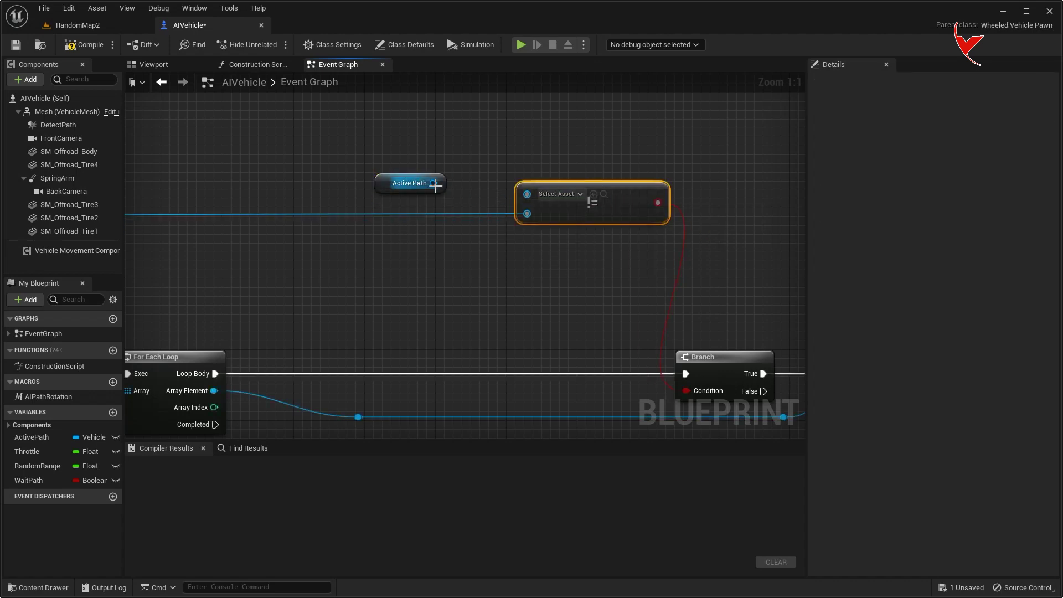
pyautogui.moveTo(433, 183); pyautogui.dragTo(515, 191)
# Step: Add an == node from a reroute point, fed by the loop element on its bottom pin
pyautogui.doubleClick(385, 207)
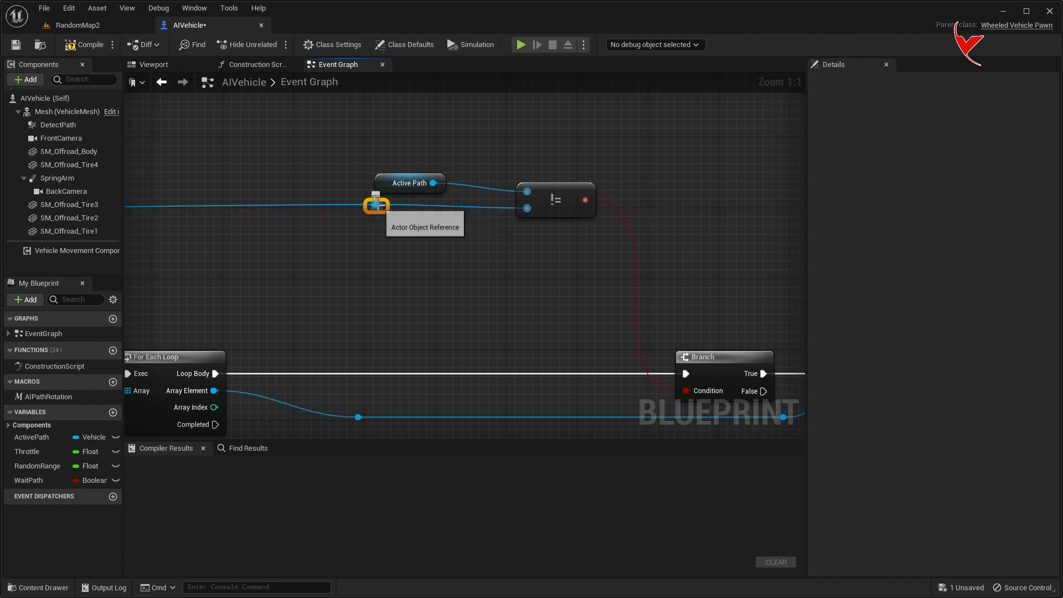
pyautogui.moveTo(382, 205); pyautogui.dragTo(499, 257)
pyautogui.write('==')
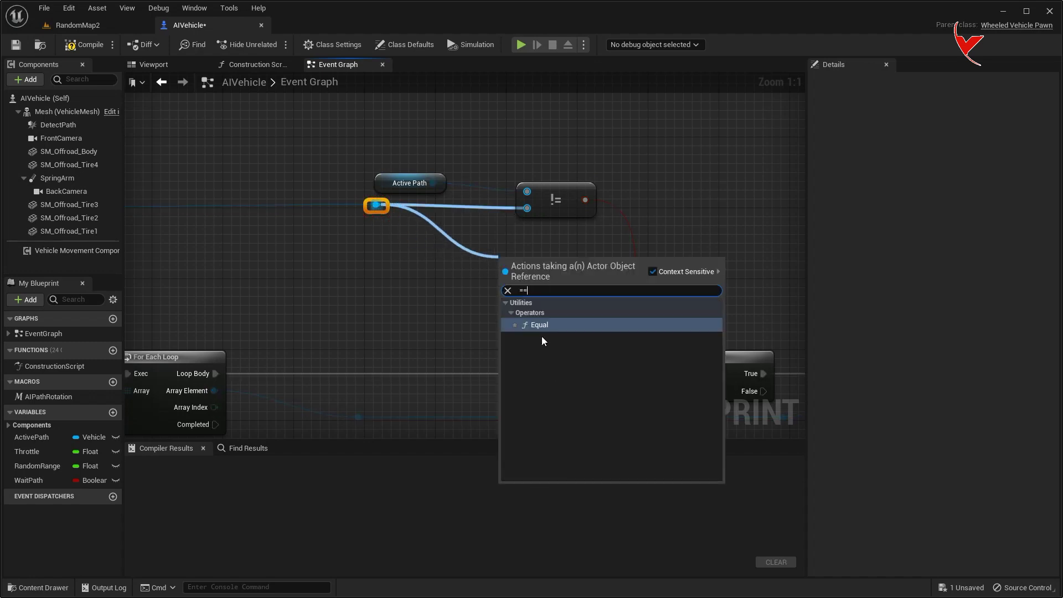
pyautogui.click(533, 327)
pyautogui.moveTo(534, 327); pyautogui.dragTo(527, 275, button='right')
pyautogui.moveTo(352, 365); pyautogui.dragTo(503, 232)
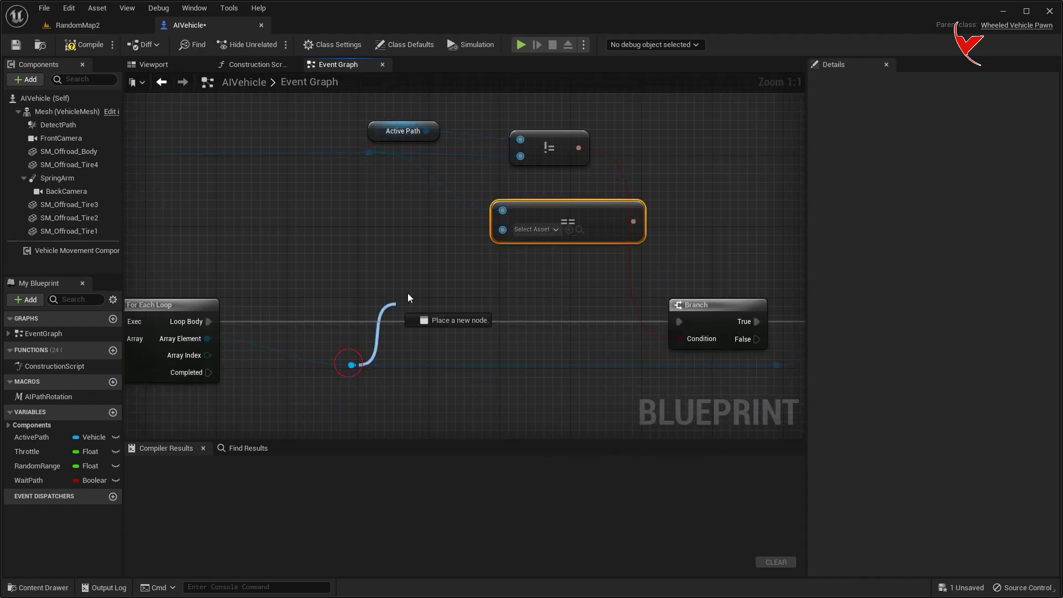
pyautogui.moveTo(504, 231); pyautogui.dragTo(388, 250, button='right')
# Step: Combine the != and == results in an AND node driving the Branch Condition
pyautogui.moveTo(241, 121); pyautogui.dragTo(470, 263)
pyautogui.moveTo(445, 220)
pyautogui.mouseDown()
pyautogui.moveTo(331, 221)
pyautogui.moveTo(349, 221)
pyautogui.mouseUp()
pyautogui.moveTo(348, 166); pyautogui.dragTo(400, 211)
pyautogui.write('and bo')
pyautogui.click(442, 264)
pyautogui.moveTo(349, 237); pyautogui.dragTo(404, 230)
pyautogui.moveTo(486, 211); pyautogui.dragTo(564, 356)
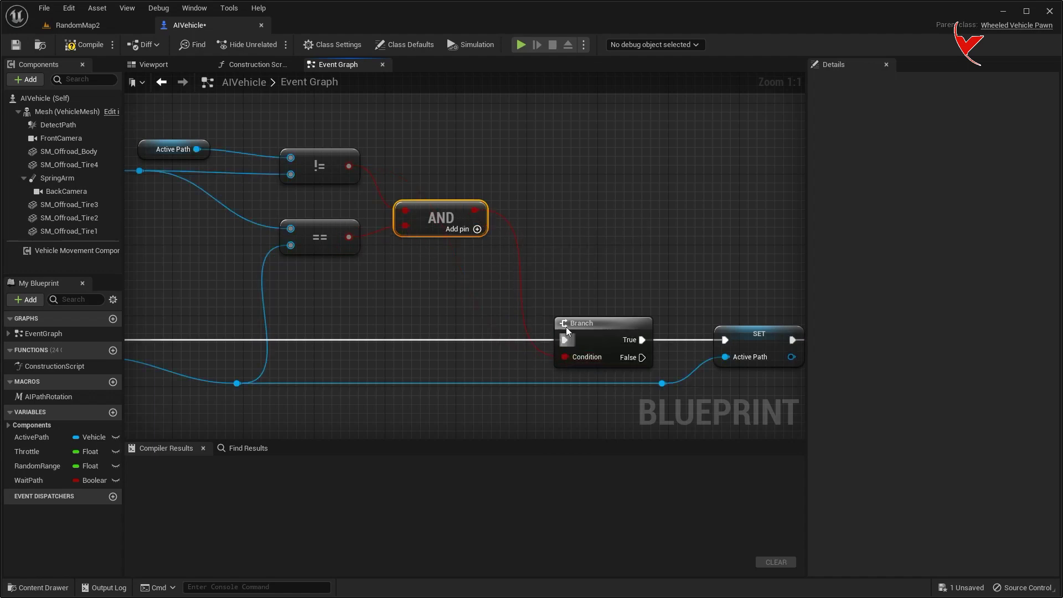
# Step: Scale the DetectPath box in the Viewport to 7.5, 2.75, 1.75
pyautogui.click(140, 65)
pyautogui.click(457, 298)
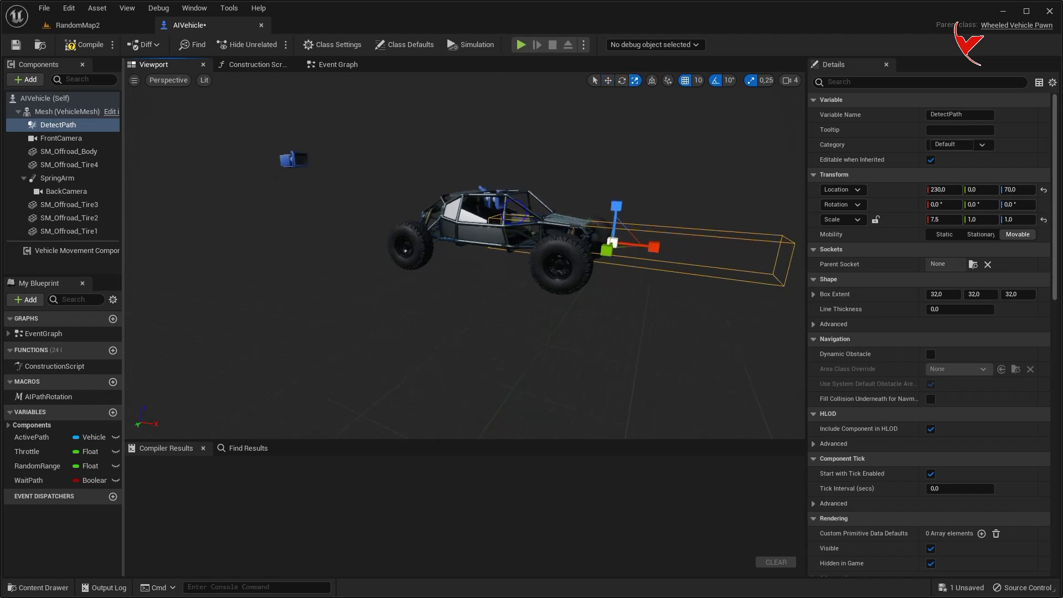
pyautogui.moveTo(465, 249); pyautogui.dragTo(388, 238, button='right')
pyautogui.moveTo(383, 185); pyautogui.dragTo(383, 166)
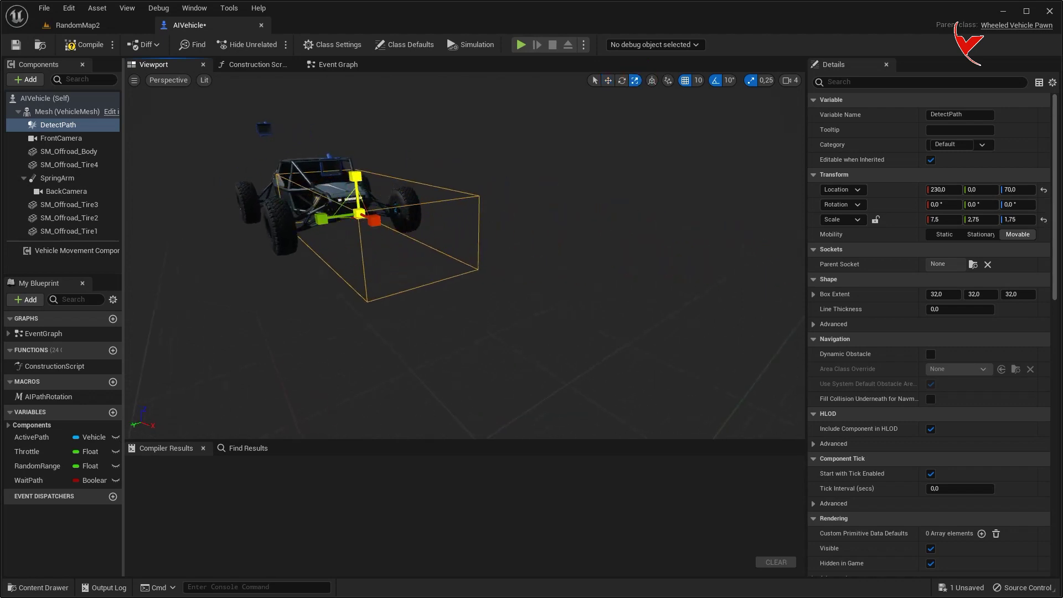
pyautogui.moveTo(237, 133); pyautogui.dragTo(288, 166, button='right')
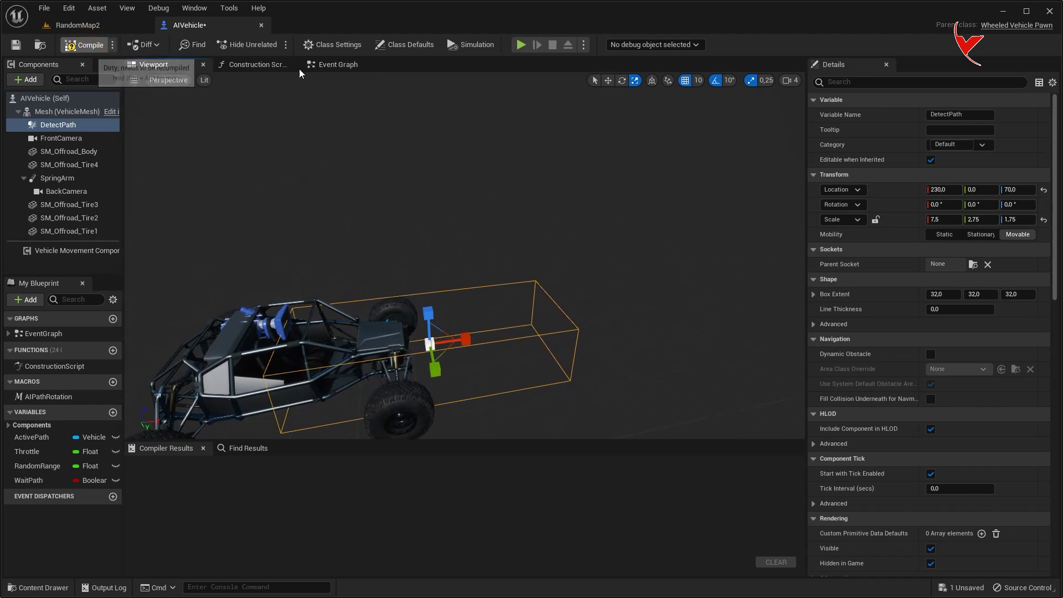
# Step: Compile AIVehicle and add a new variable back in the Event Graph
pyautogui.click(84, 45)
pyautogui.click(347, 66)
pyautogui.click(113, 412)
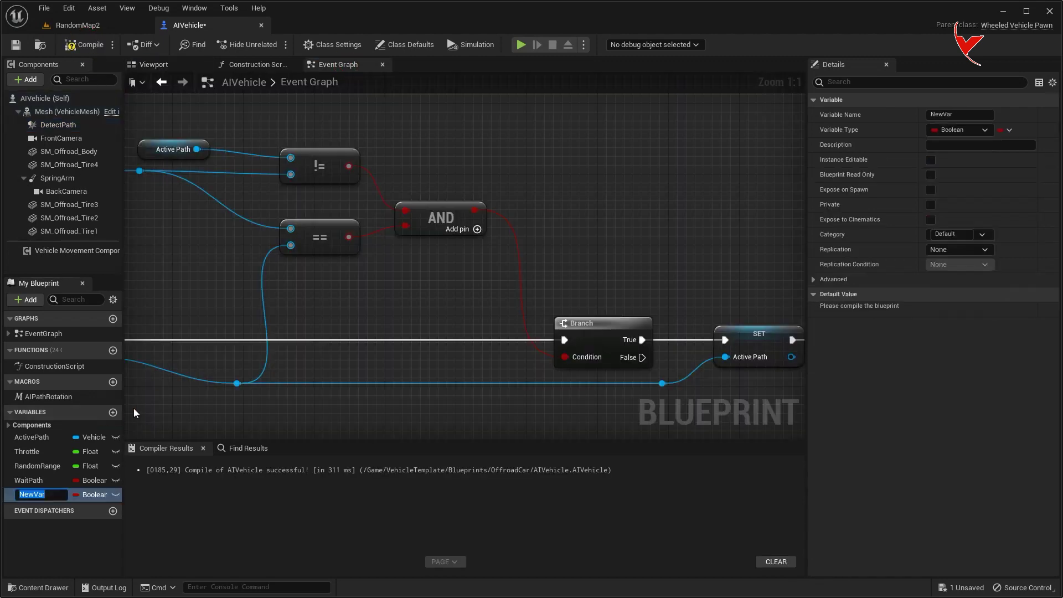
# Step: Name the new variable PathCount and make it a Float
pyautogui.write('PathCount')
pyautogui.press('Return')
pyautogui.click(97, 495)
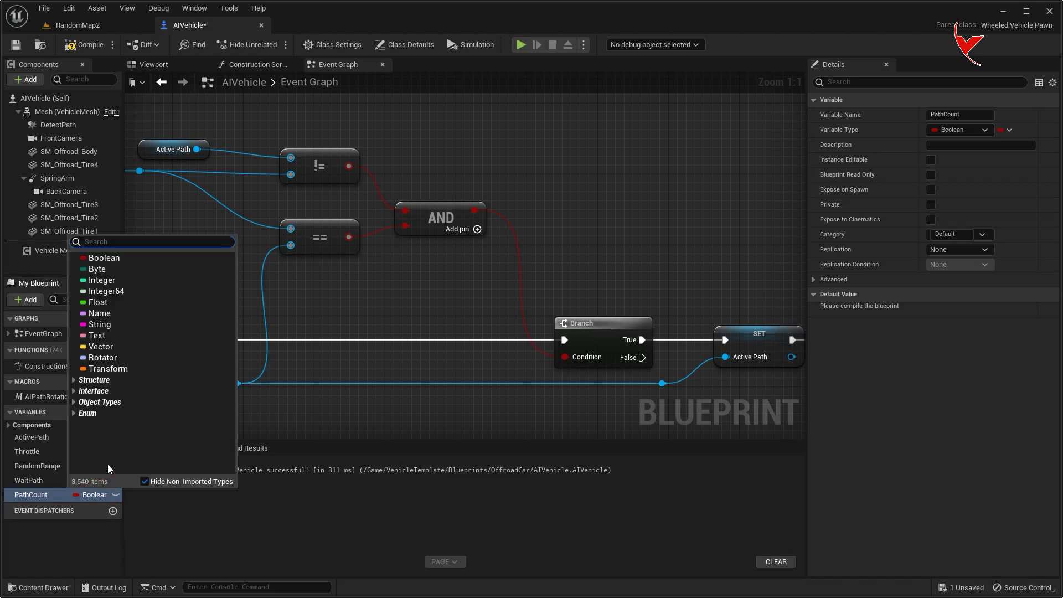
pyautogui.click(121, 301)
# Step: Duplicate ActivePath as PathList and set its container type to Array
pyautogui.rightClick(38, 438)
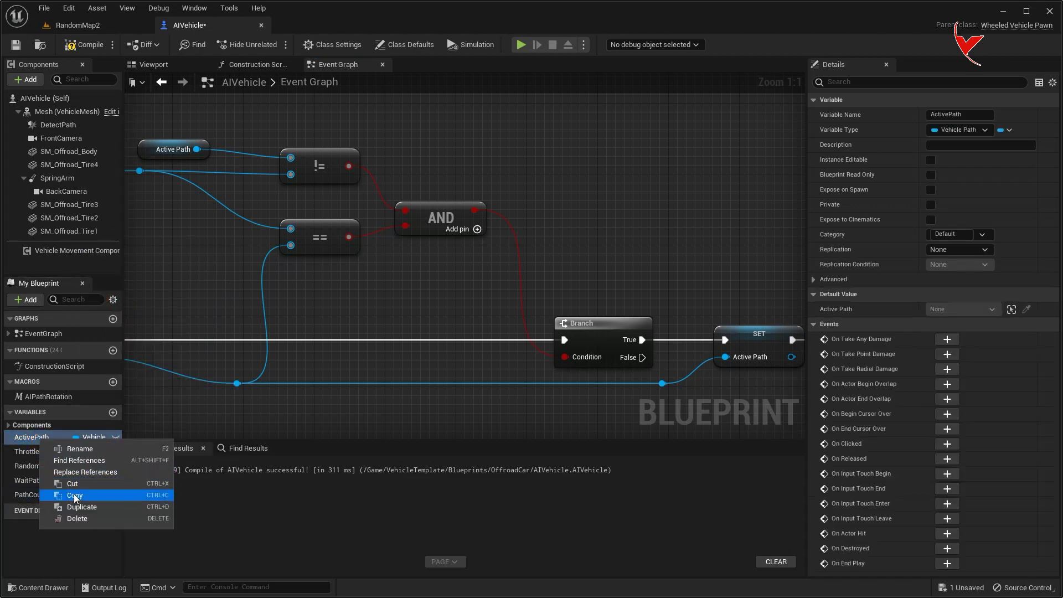
pyautogui.click(76, 508)
pyautogui.press('BackSpace')
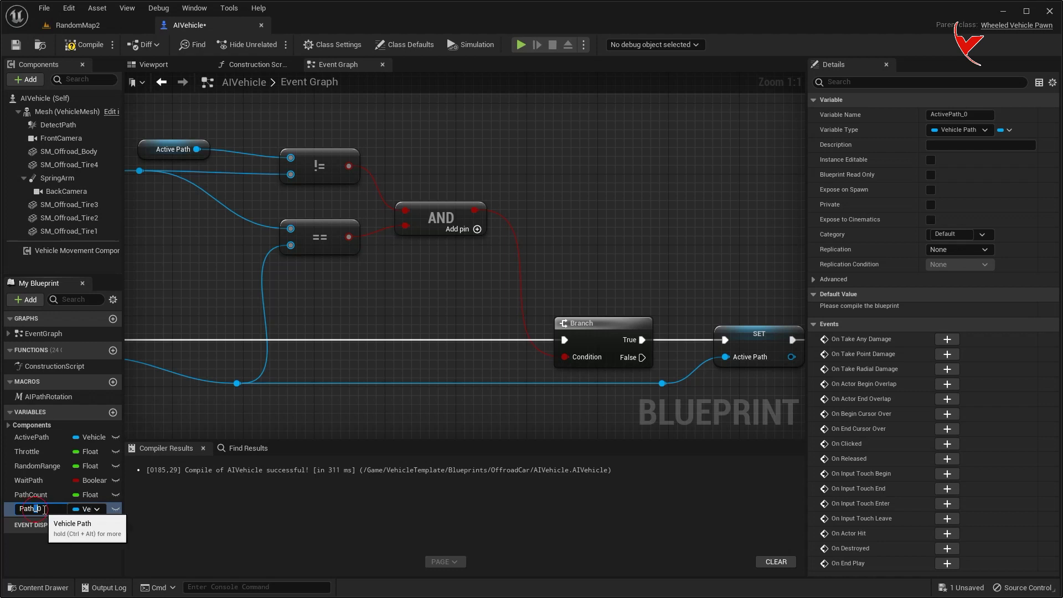
pyautogui.press('Delete')
pyautogui.press('Delete')
pyautogui.write('List')
pyautogui.press('Return')
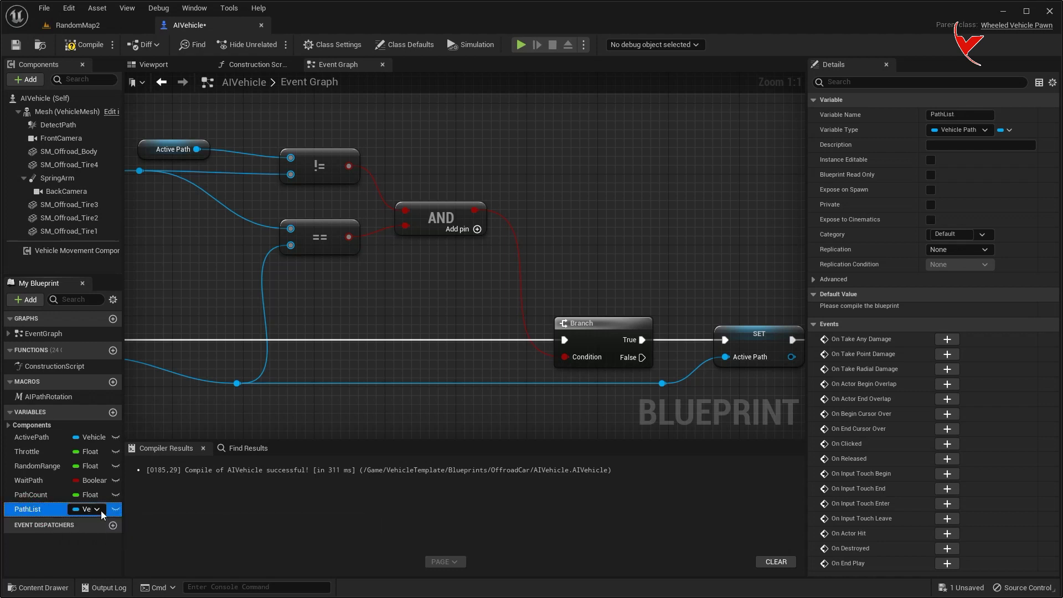
pyautogui.click(1007, 130)
pyautogui.click(1003, 156)
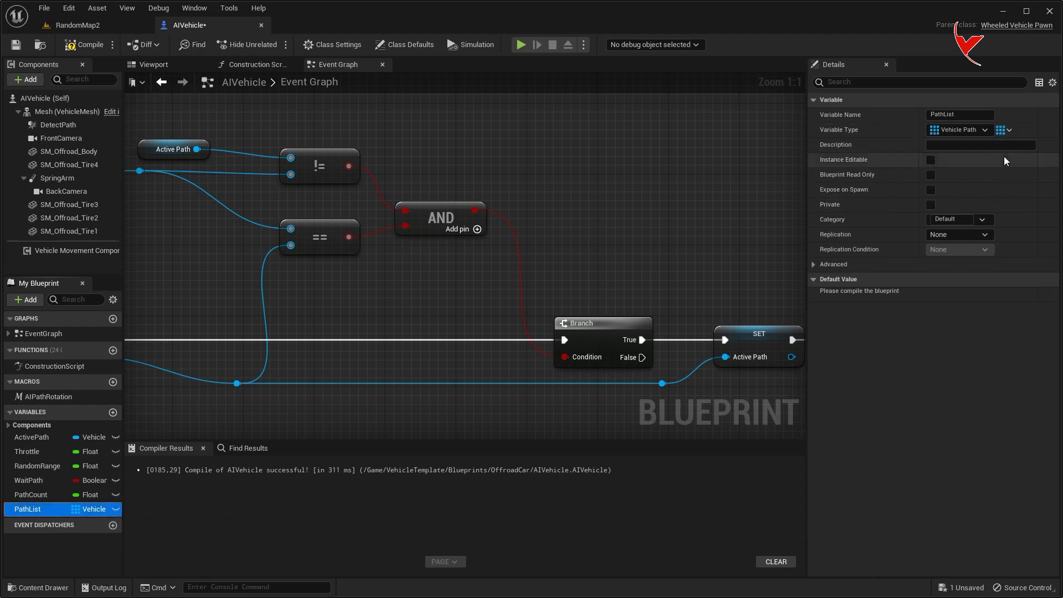
pyautogui.moveTo(736, 385); pyautogui.dragTo(354, 272, button='right')
pyautogui.scroll(-1, 354, 271)
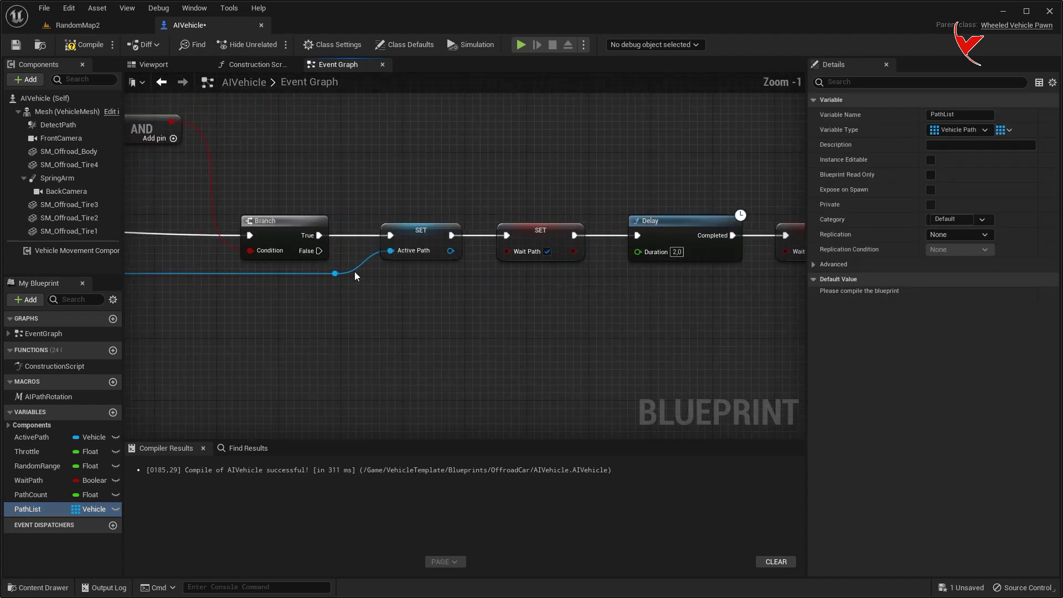
# Step: Shift the SET and Delay nodes right to make room for new logic
pyautogui.click(335, 273)
pyautogui.scroll(-3, 404, 310)
pyautogui.scroll(-2, 417, 303)
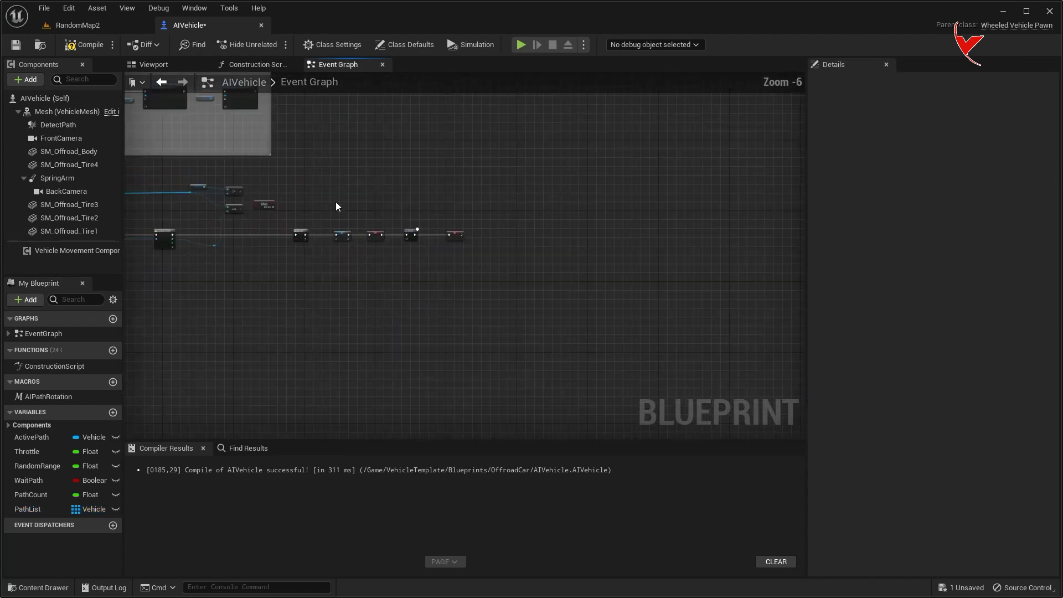
pyautogui.moveTo(341, 211); pyautogui.dragTo(489, 266)
pyautogui.moveTo(343, 242); pyautogui.dragTo(519, 242)
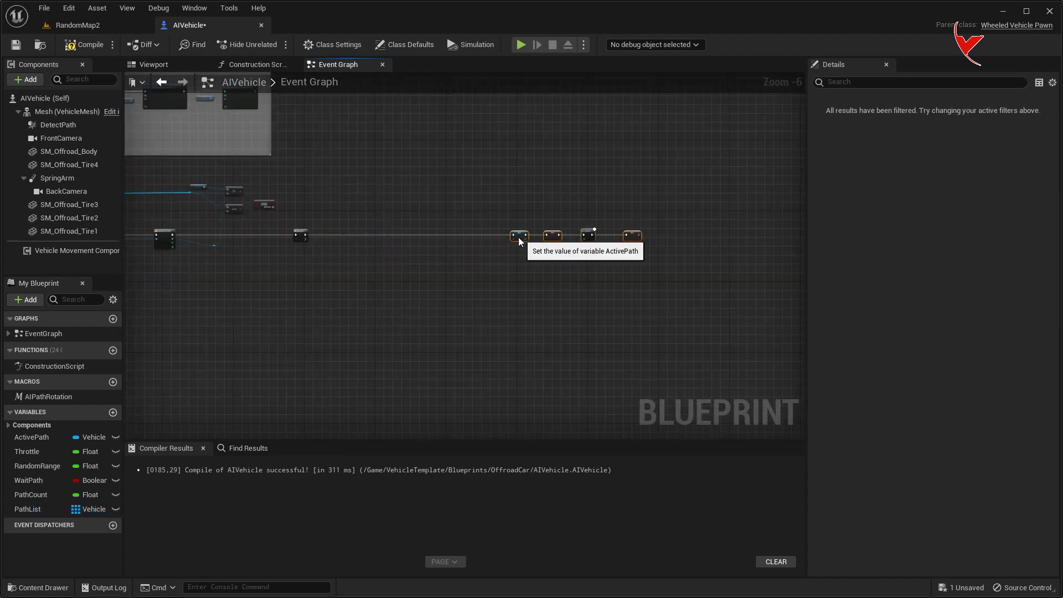
pyautogui.scroll(7, 293, 236)
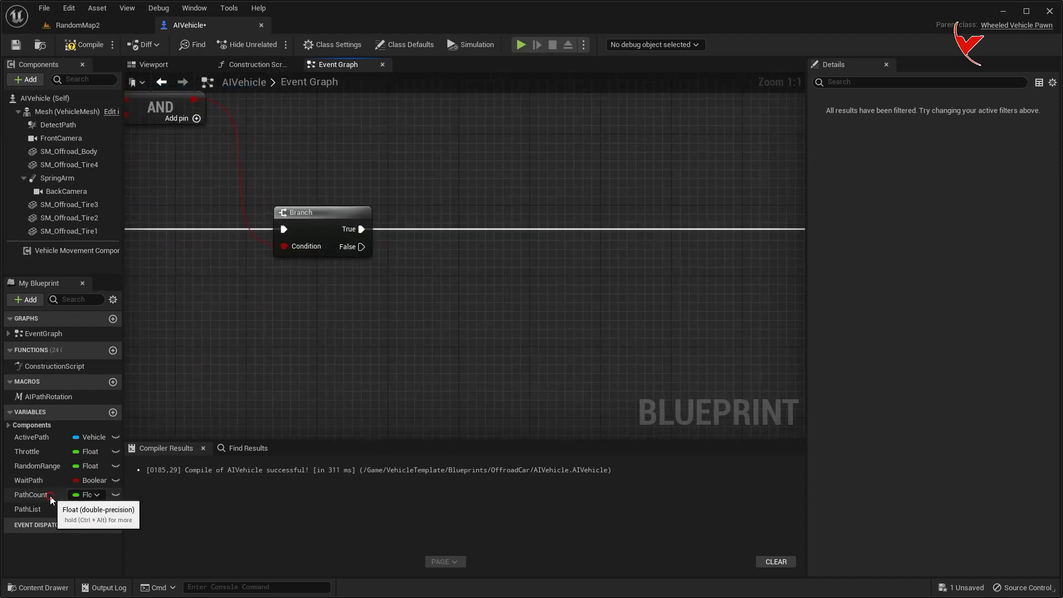
# Step: Add a Path Count getter with a ++ increment run from the Branch's True output
pyautogui.keyDown('ctrl'); pyautogui.moveTo(49, 496); pyautogui.dragTo(327, 281); pyautogui.keyUp('ctrl')
pyautogui.moveTo(395, 287); pyautogui.dragTo(437, 227)
pyautogui.write('++')
pyautogui.click(469, 293)
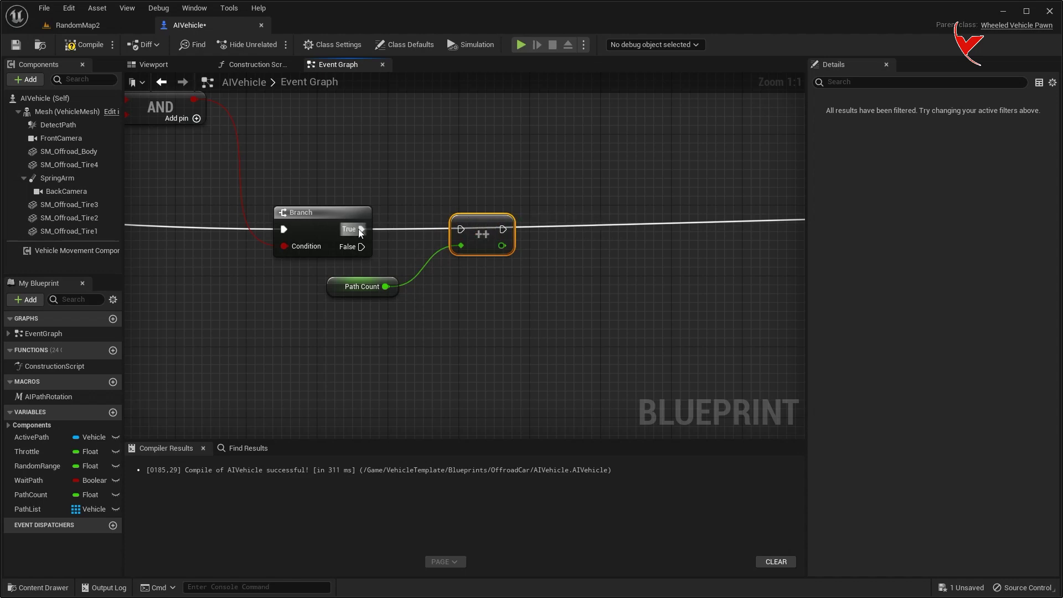
pyautogui.moveTo(460, 230); pyautogui.dragTo(460, 230)
pyautogui.moveTo(474, 282); pyautogui.dragTo(416, 271, button='right')
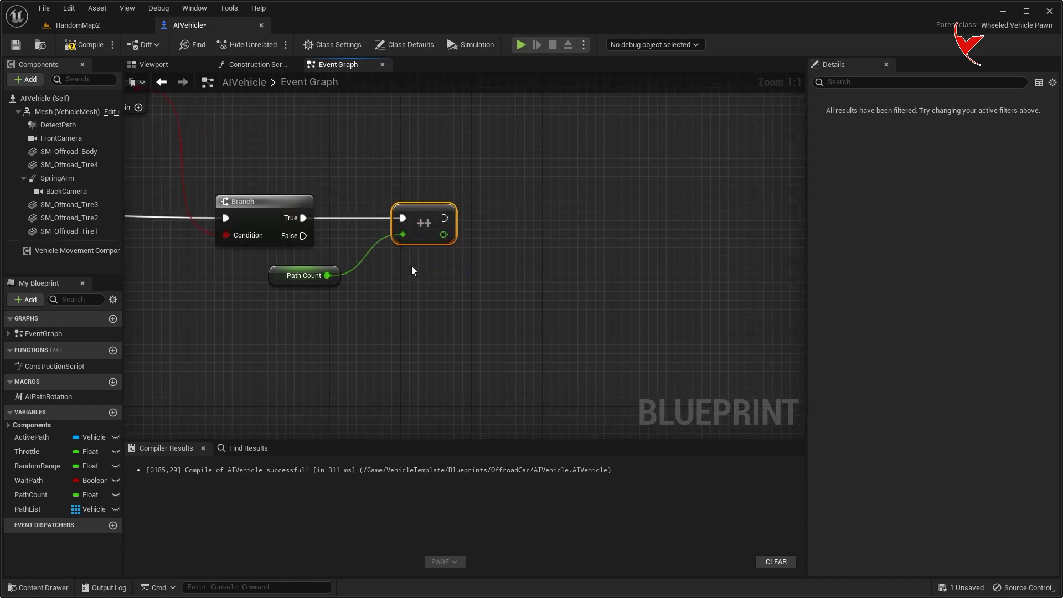
# Step: Add a SET Path Count node that stores the incremented value
pyautogui.moveTo(62, 498); pyautogui.dragTo(530, 275)
pyautogui.moveTo(447, 218); pyautogui.dragTo(447, 219)
pyautogui.moveTo(557, 219); pyautogui.dragTo(499, 238)
pyautogui.moveTo(578, 218); pyautogui.dragTo(464, 220, button='right')
pyautogui.moveTo(529, 219); pyautogui.dragTo(529, 219)
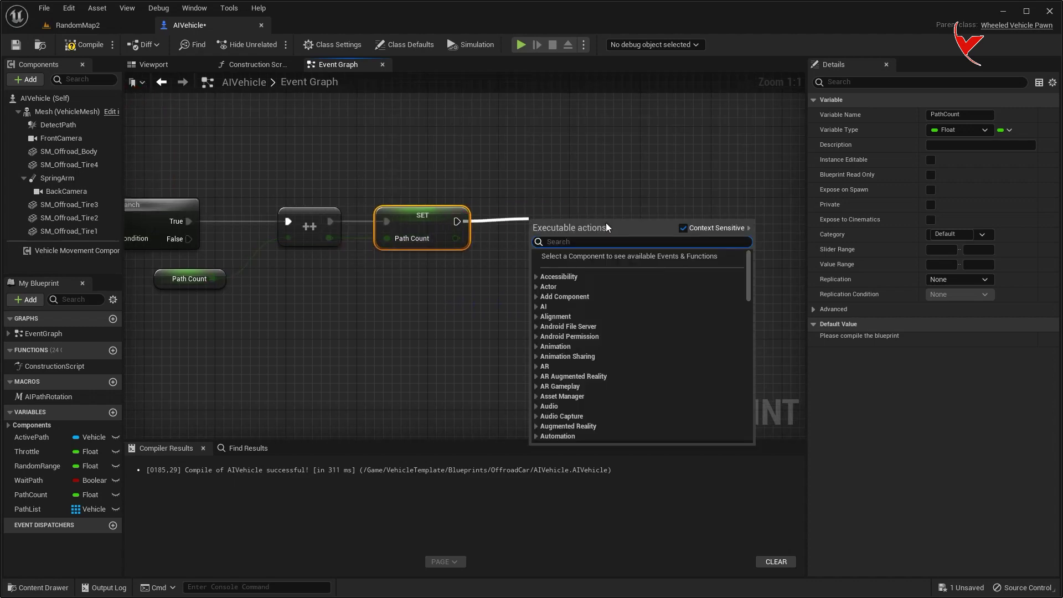
# Step: Add Set Array Elem with Path List as target and truncated Path Count as Index
pyautogui.write('set array')
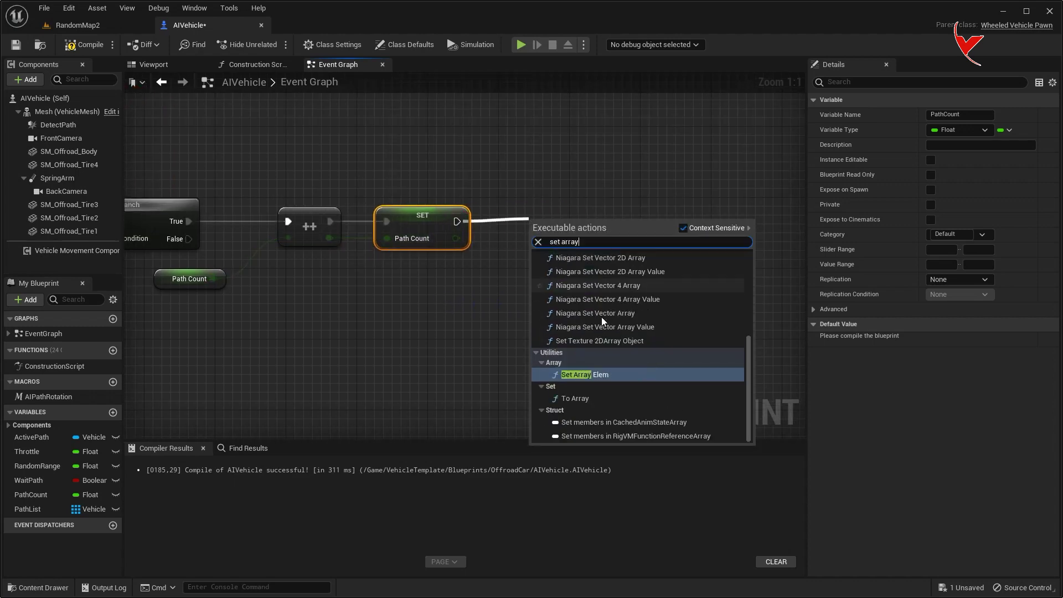
pyautogui.click(595, 375)
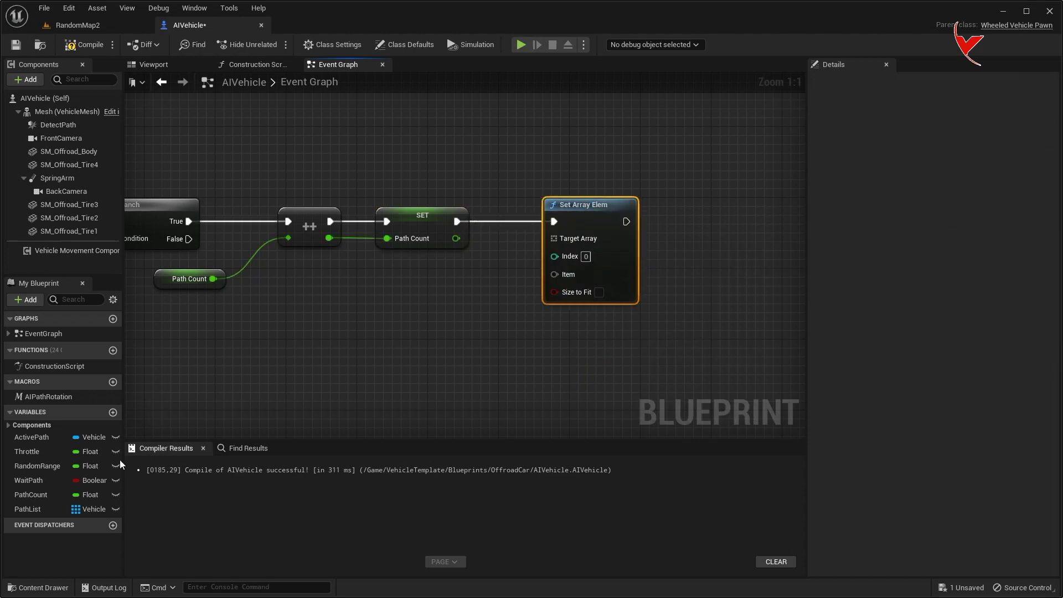
pyautogui.keyDown('ctrl'); pyautogui.moveTo(42, 508); pyautogui.dragTo(394, 276); pyautogui.keyUp('ctrl')
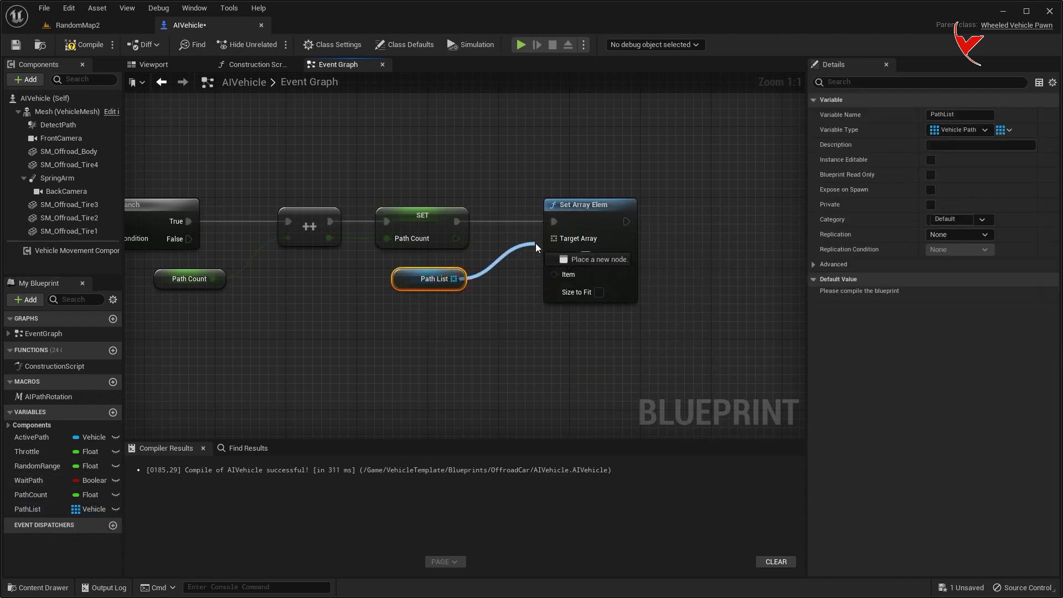
pyautogui.moveTo(536, 243); pyautogui.dragTo(554, 238)
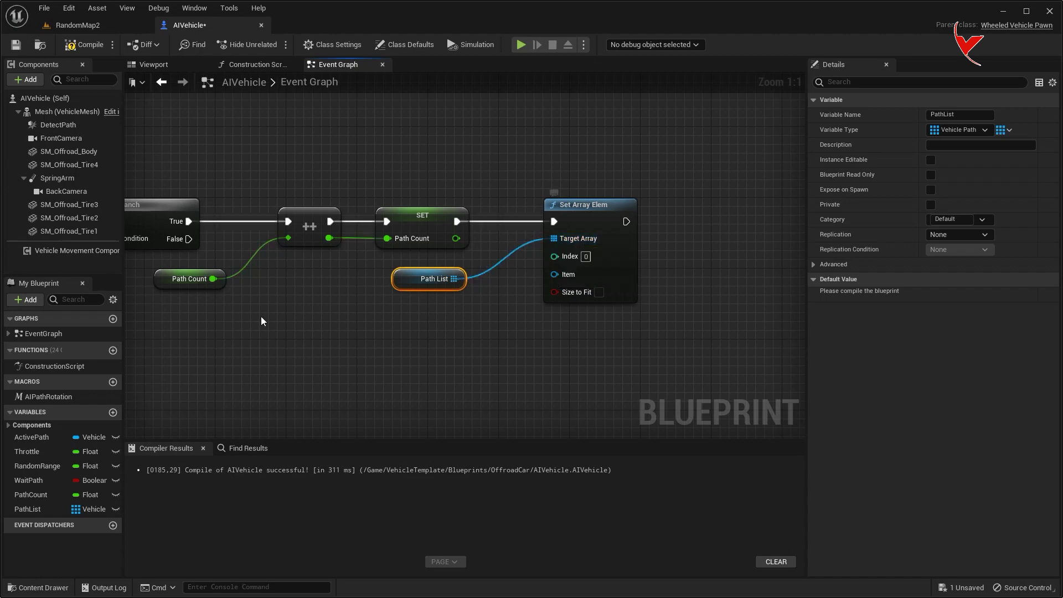
pyautogui.moveTo(179, 280)
pyautogui.mouseDown()
pyautogui.moveTo(171, 351)
pyautogui.moveTo(554, 257)
pyautogui.mouseUp()
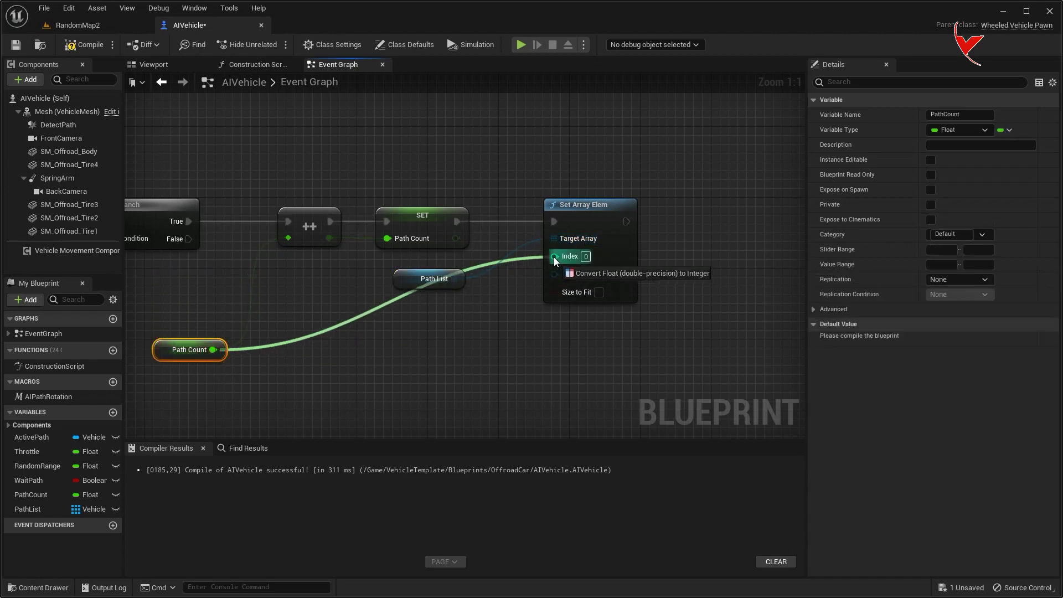
pyautogui.moveTo(363, 289); pyautogui.dragTo(364, 350)
pyautogui.moveTo(163, 323)
pyautogui.mouseDown()
pyautogui.moveTo(361, 389)
pyautogui.moveTo(363, 401)
pyautogui.mouseUp()
pyautogui.moveTo(363, 403); pyautogui.dragTo(332, 367, button='right')
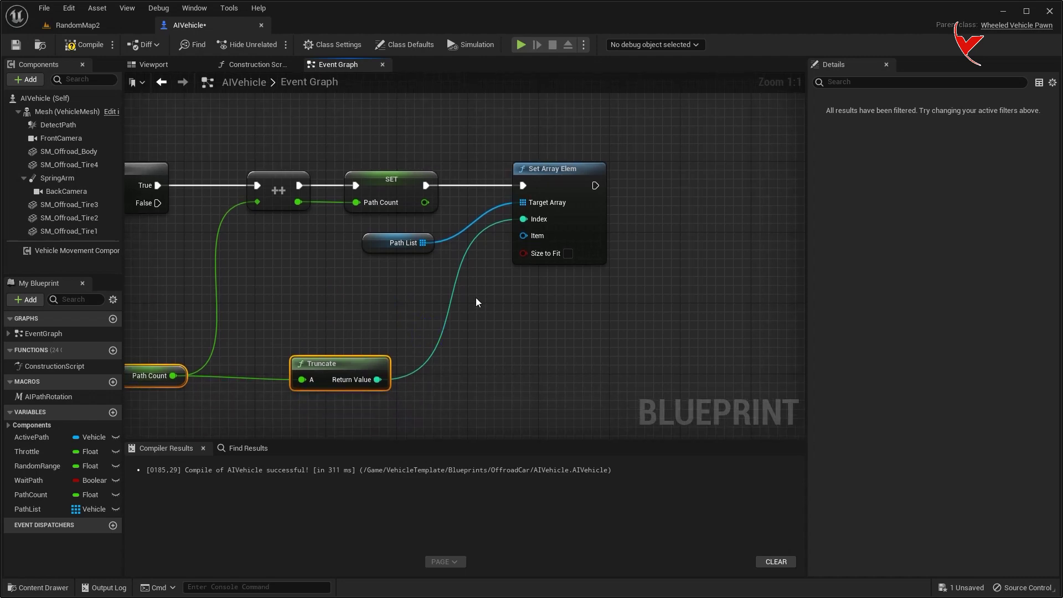
# Step: Add a 0.2-second Delay after Set Array Elem and tidy the Path List wire with a reroute
pyautogui.moveTo(538, 178); pyautogui.dragTo(577, 177)
pyautogui.write('delay')
pyautogui.click(615, 313)
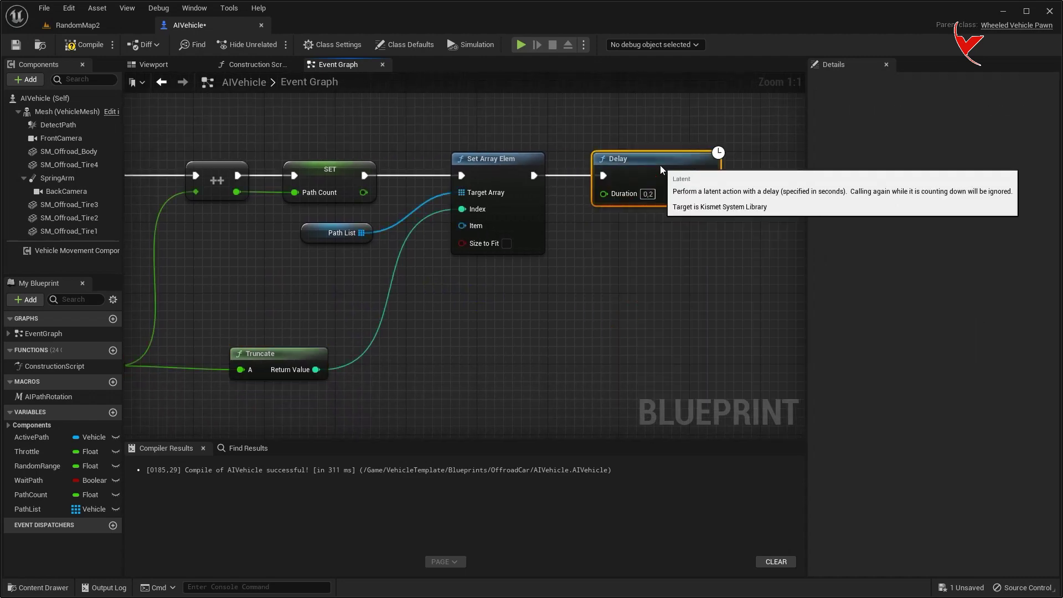
pyautogui.scroll(-2, 634, 263)
pyautogui.moveTo(634, 263); pyautogui.dragTo(724, 249, button='right')
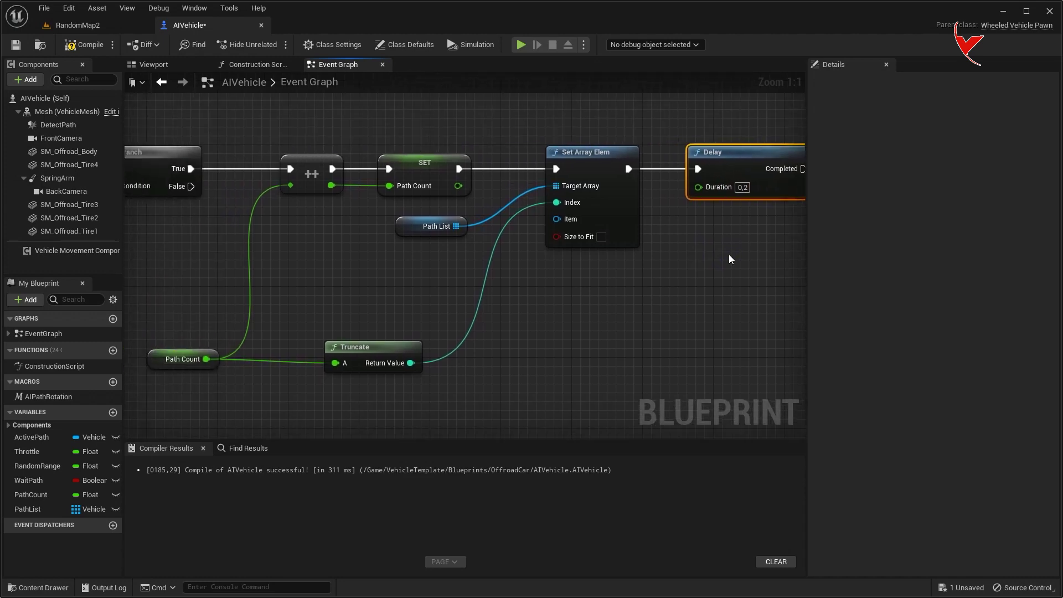
pyautogui.moveTo(520, 265)
pyautogui.mouseDown(button='right')
pyautogui.moveTo(434, 257)
pyautogui.moveTo(403, 301)
pyautogui.moveTo(599, 306)
pyautogui.moveTo(583, 217)
pyautogui.mouseUp(button='right')
pyautogui.scroll(-1, 434, 257)
pyautogui.doubleClick(593, 191)
pyautogui.moveTo(593, 193)
pyautogui.mouseDown()
pyautogui.moveTo(628, 249)
pyautogui.moveTo(671, 244)
pyautogui.mouseUp()
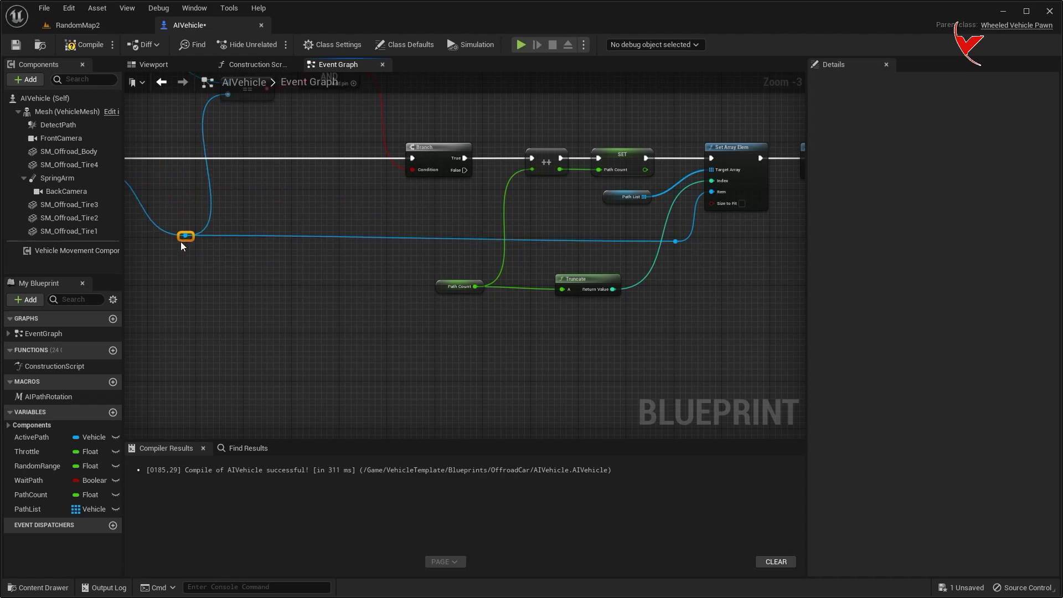
# Step: Connect the For Each Loop's Array Element to the == node input
pyautogui.scroll(1, 182, 244)
pyautogui.moveTo(182, 244); pyautogui.dragTo(300, 300, button='right')
pyautogui.moveTo(184, 256); pyautogui.dragTo(331, 171)
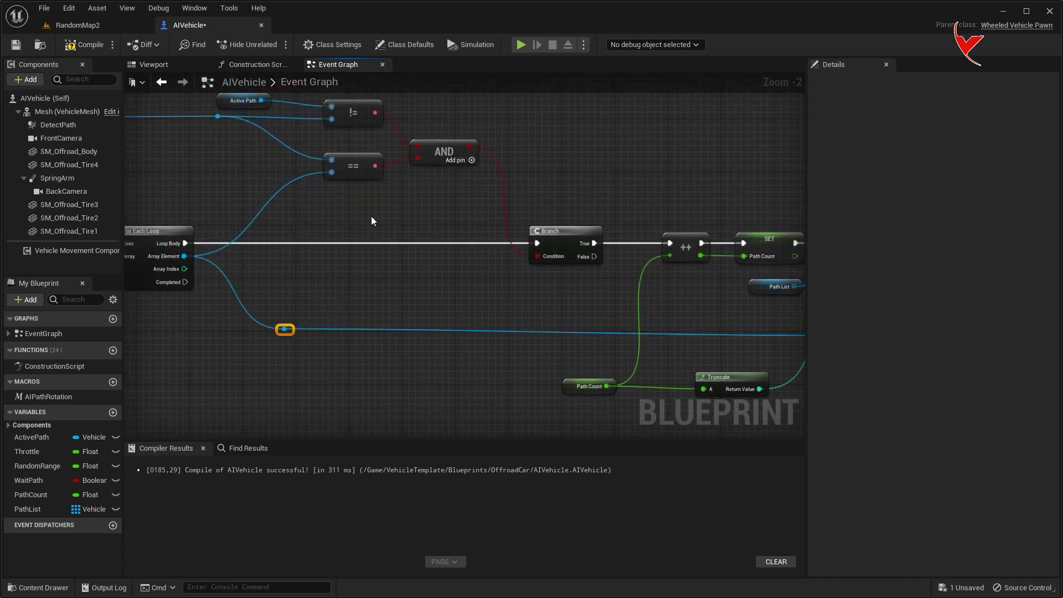
pyautogui.moveTo(460, 219); pyautogui.dragTo(284, 224, button='right')
# Step: Wire the Delay's Completed pin into SET Active Path and drag in the PathList variable
pyautogui.moveTo(459, 220); pyautogui.dragTo(294, 216, button='right')
pyautogui.moveTo(524, 175); pyautogui.dragTo(351, 181, button='right')
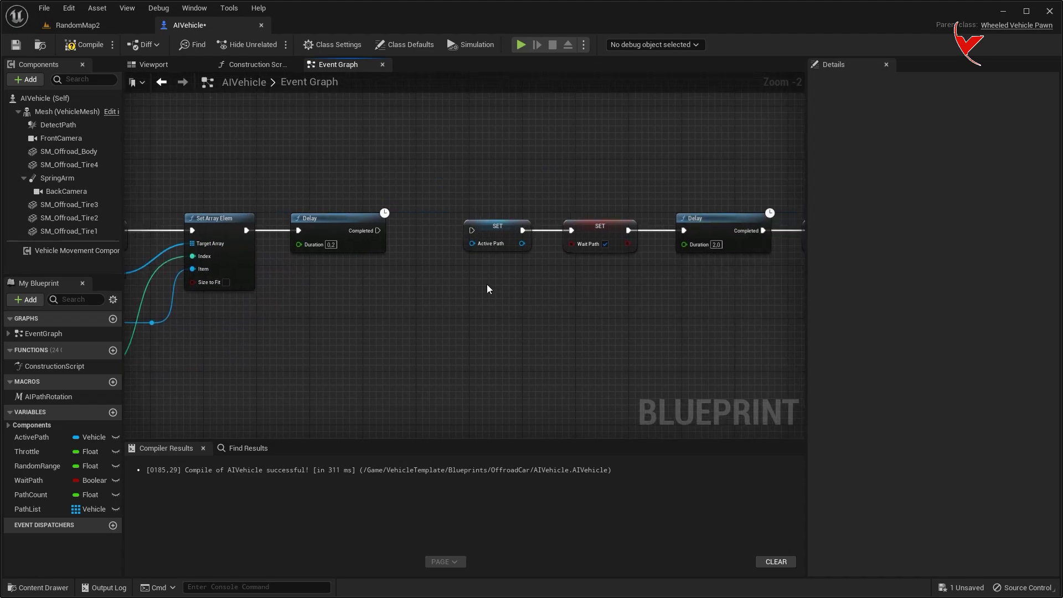
pyautogui.moveTo(377, 230); pyautogui.dragTo(464, 230)
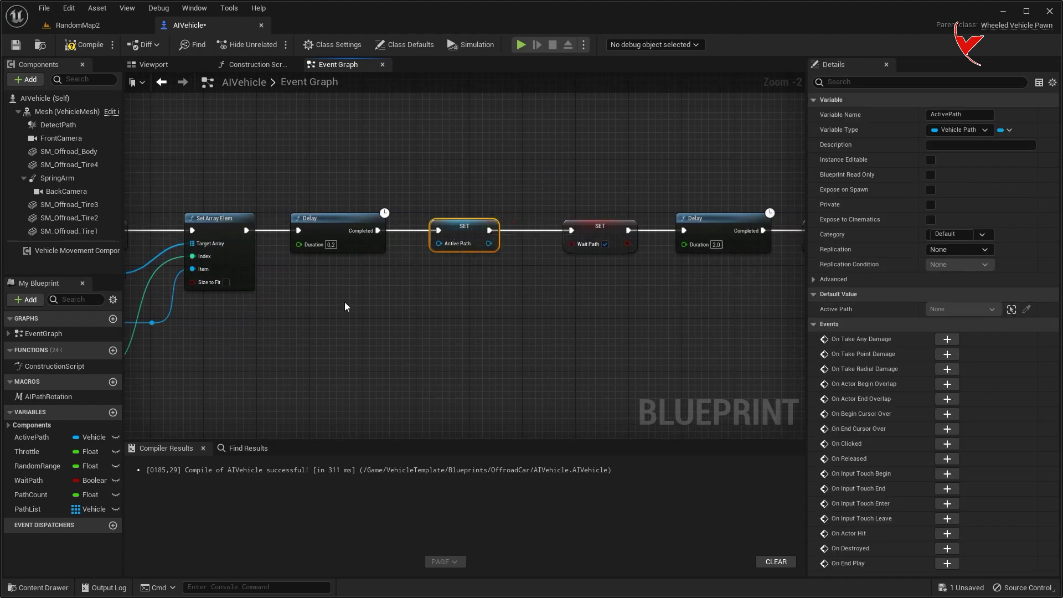
pyautogui.moveTo(47, 508)
pyautogui.mouseDown()
pyautogui.moveTo(313, 294)
pyautogui.moveTo(387, 280)
pyautogui.mouseUp()
# Step: Add a Path List getter with a GET node whose result sets Active Path
pyautogui.click(328, 307)
pyautogui.scroll(2, 365, 308)
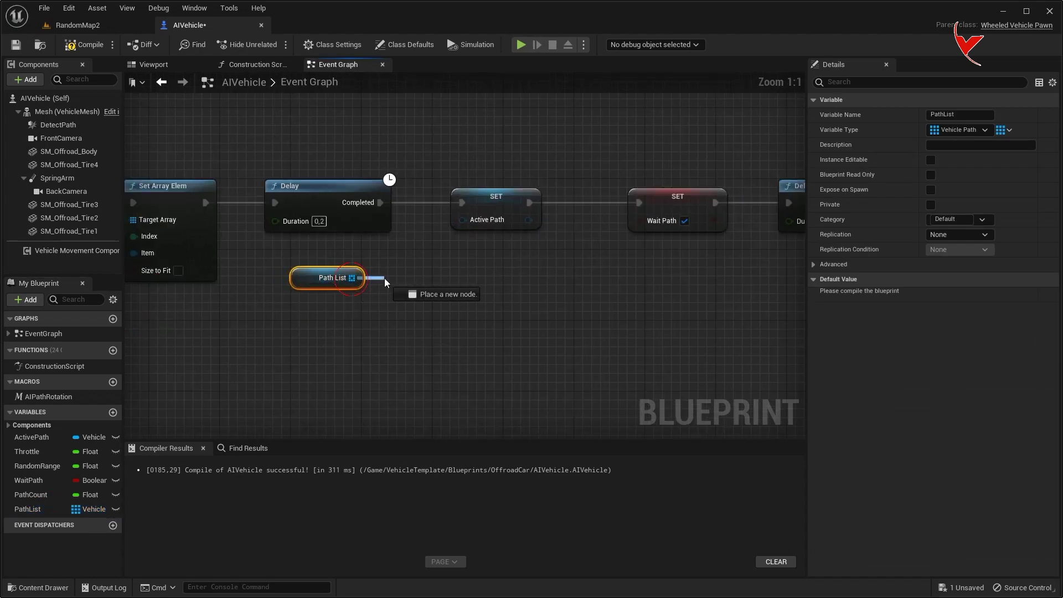
pyautogui.write('get co')
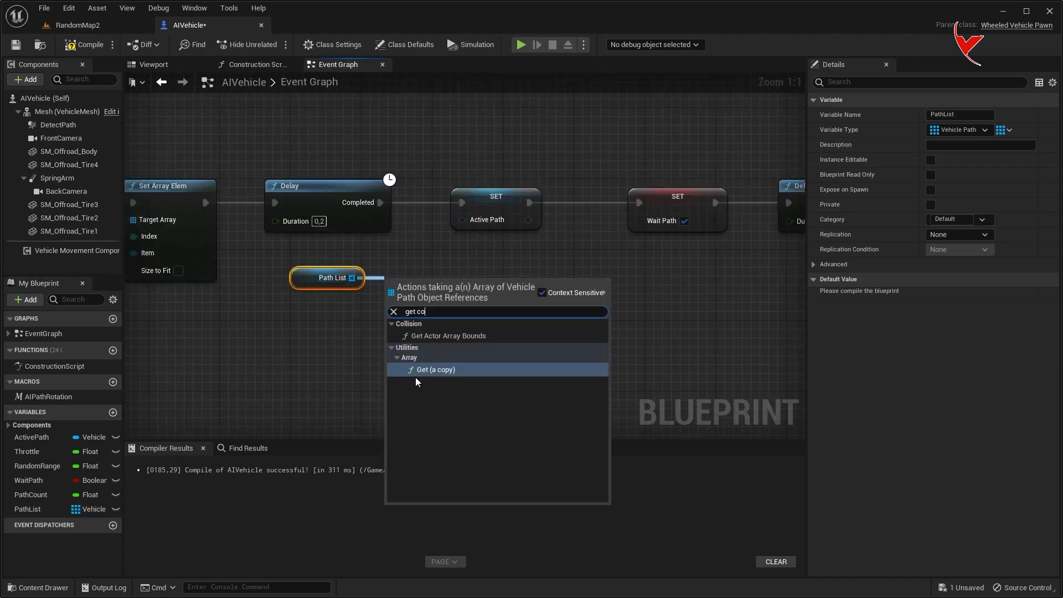
pyautogui.click(415, 377)
pyautogui.moveTo(417, 301)
pyautogui.mouseDown()
pyautogui.moveTo(418, 331)
pyautogui.moveTo(352, 367)
pyautogui.moveTo(463, 221)
pyautogui.mouseUp()
pyautogui.keyDown('ctrl'); pyautogui.click(326, 278); pyautogui.keyUp('ctrl')
pyautogui.moveTo(175, 389); pyautogui.dragTo(432, 284, button='right')
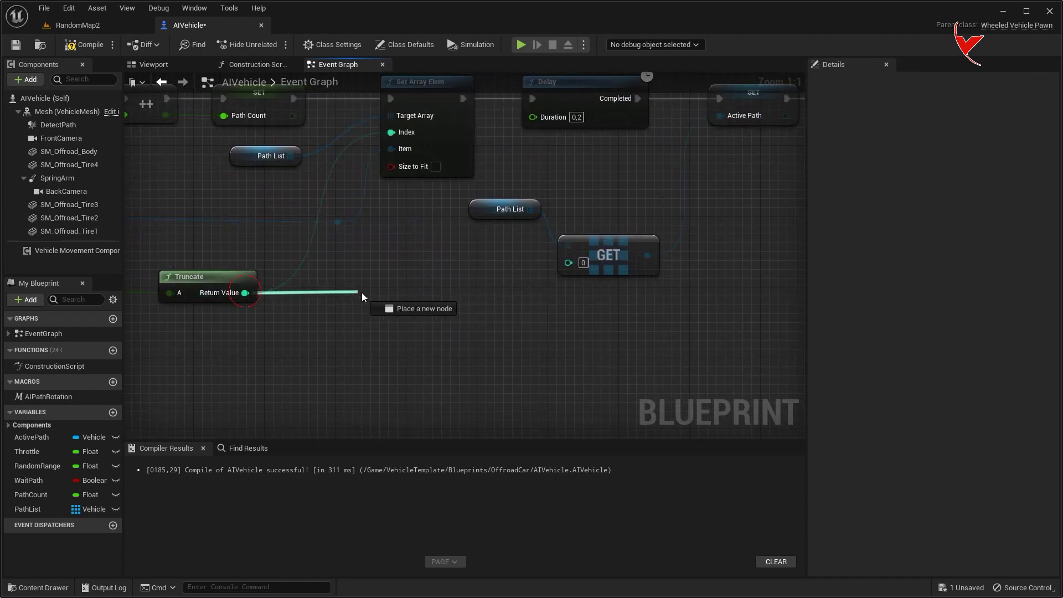
# Step: Feed a Random Integer in Range (Min 1, Max from Truncate) into the GET index
pyautogui.moveTo(245, 293); pyautogui.dragTo(361, 293)
pyautogui.write('random inte')
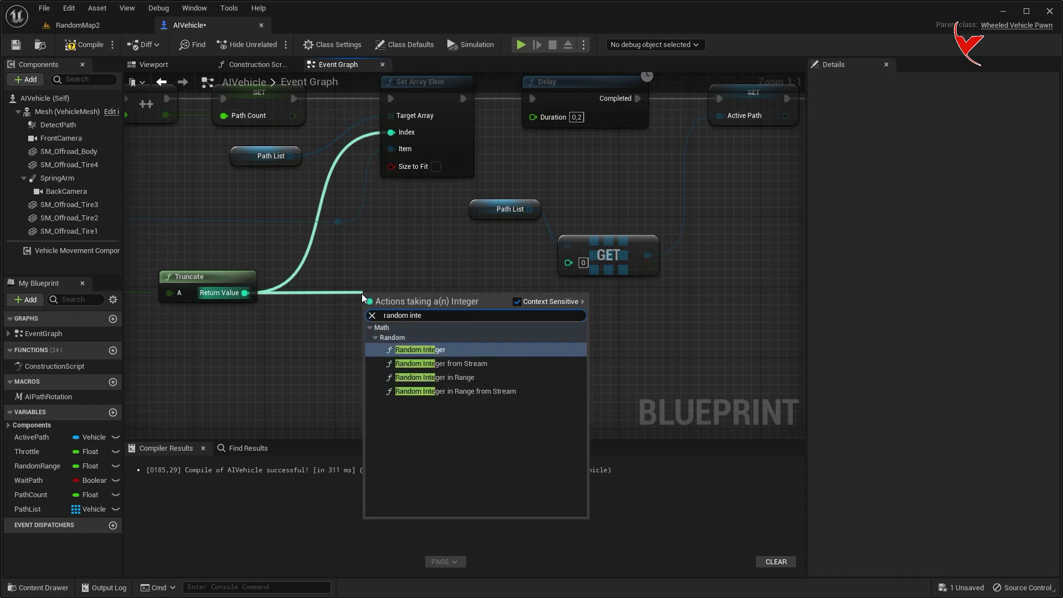
pyautogui.click(434, 405)
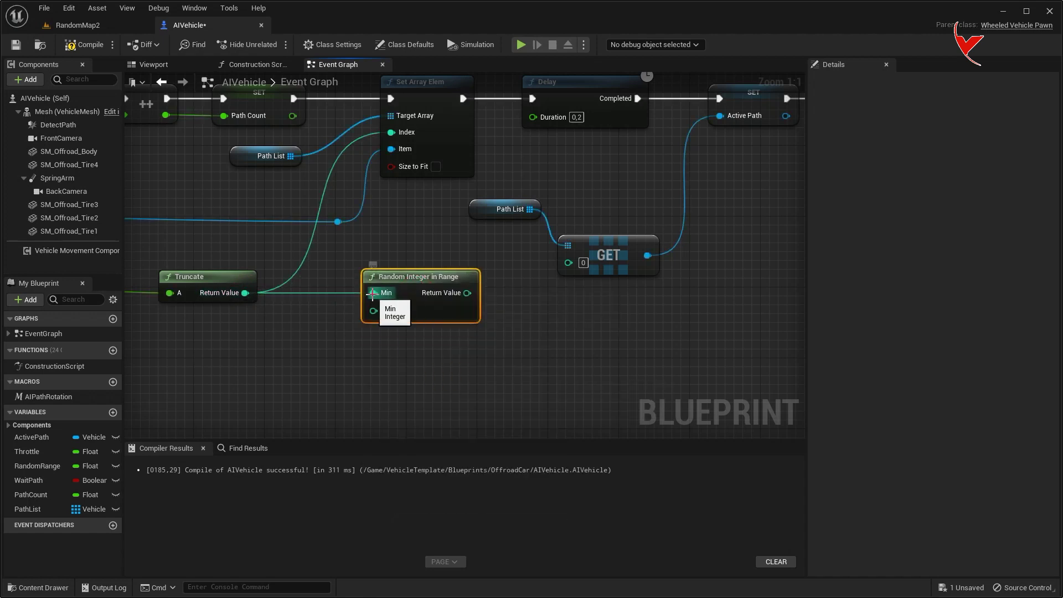
pyautogui.moveTo(245, 293); pyautogui.dragTo(373, 314)
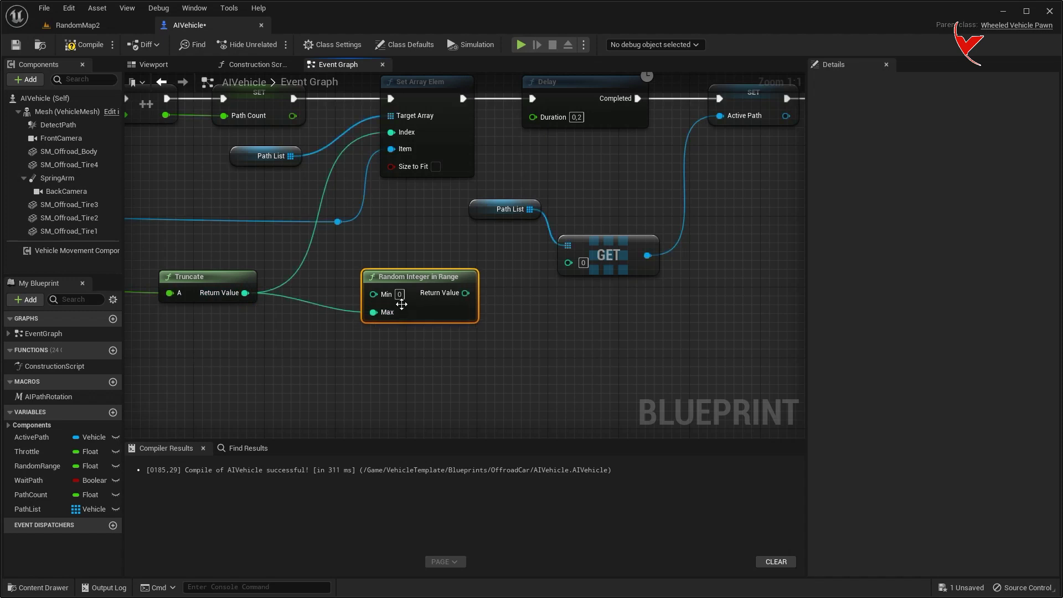
pyautogui.moveTo(465, 293); pyautogui.dragTo(569, 262)
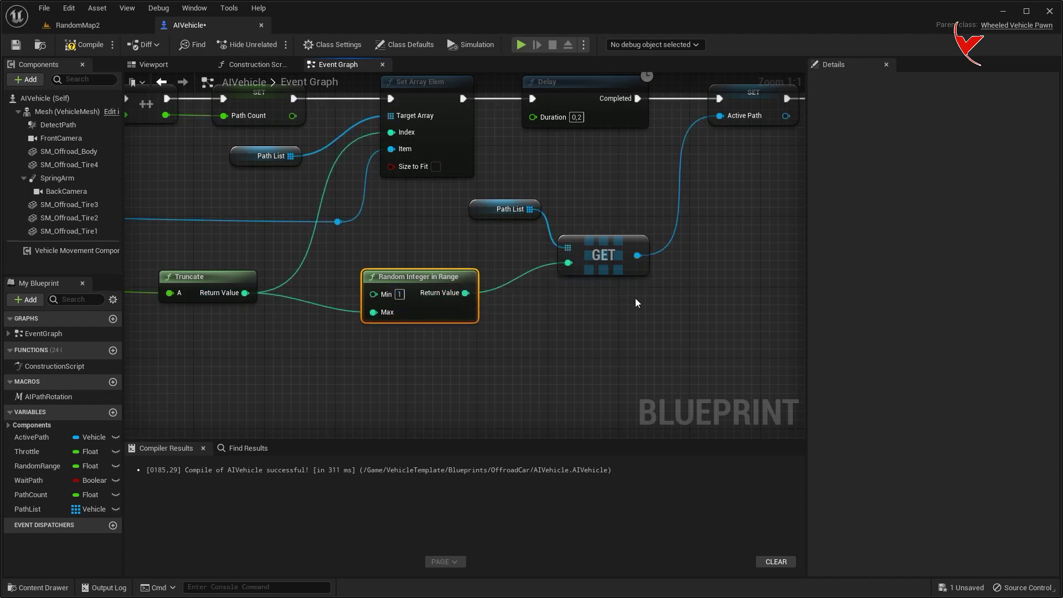
pyautogui.moveTo(614, 294); pyautogui.dragTo(540, 301, button='right')
pyautogui.moveTo(485, 350); pyautogui.dragTo(244, 372, button='right')
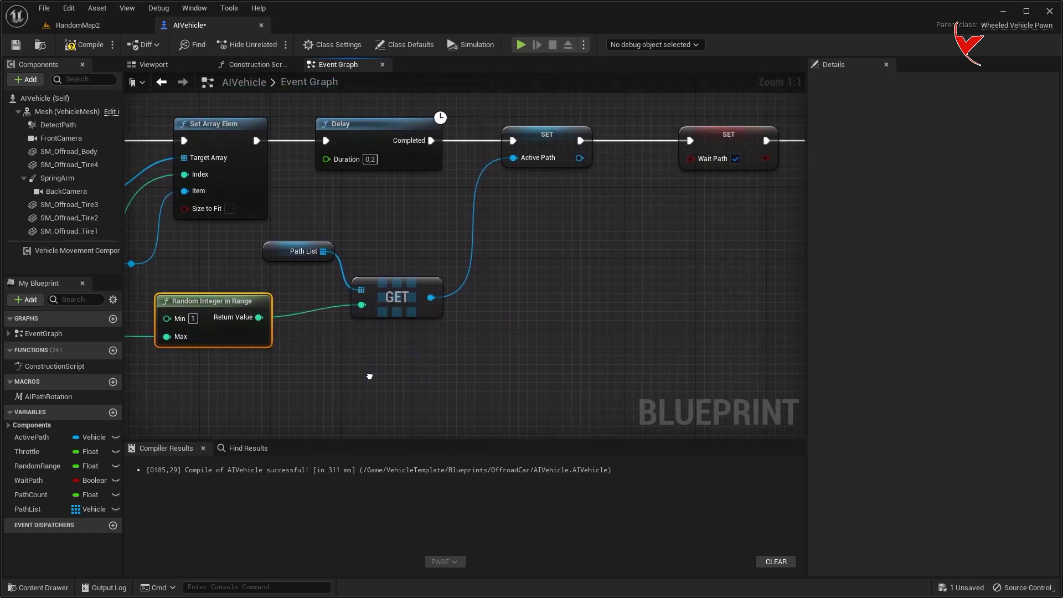
pyautogui.moveTo(401, 348); pyautogui.dragTo(384, 315, button='right')
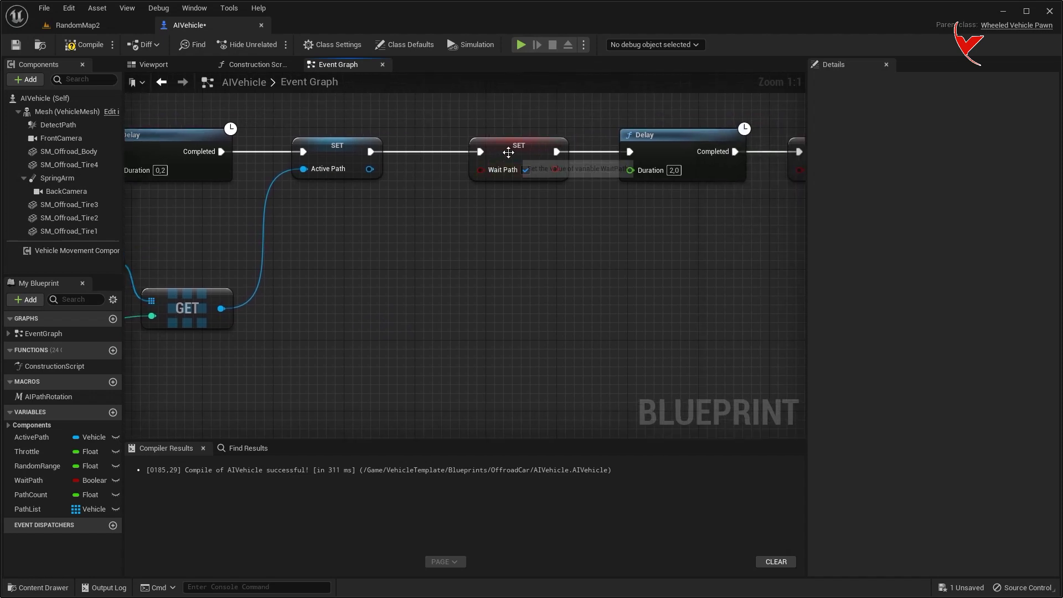
# Step: Delete the 2-second Delay and pull SET Wait Path left to close the gap
pyautogui.moveTo(515, 183); pyautogui.dragTo(489, 183)
pyautogui.moveTo(634, 145); pyautogui.dragTo(408, 188, button='right')
pyautogui.click(410, 191)
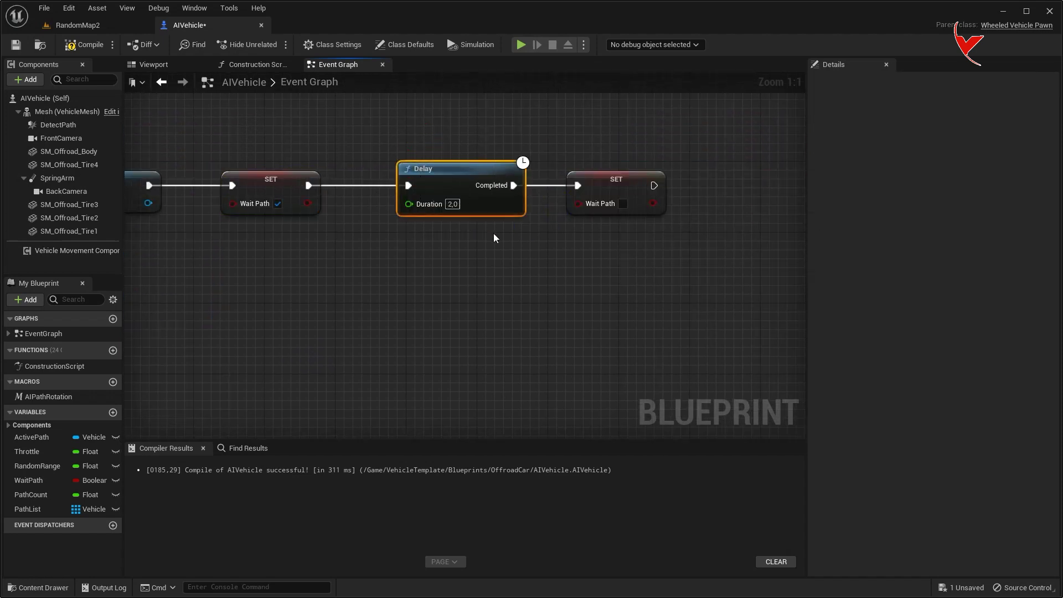
pyautogui.press('Delete')
pyautogui.moveTo(506, 244); pyautogui.dragTo(409, 242, button='right')
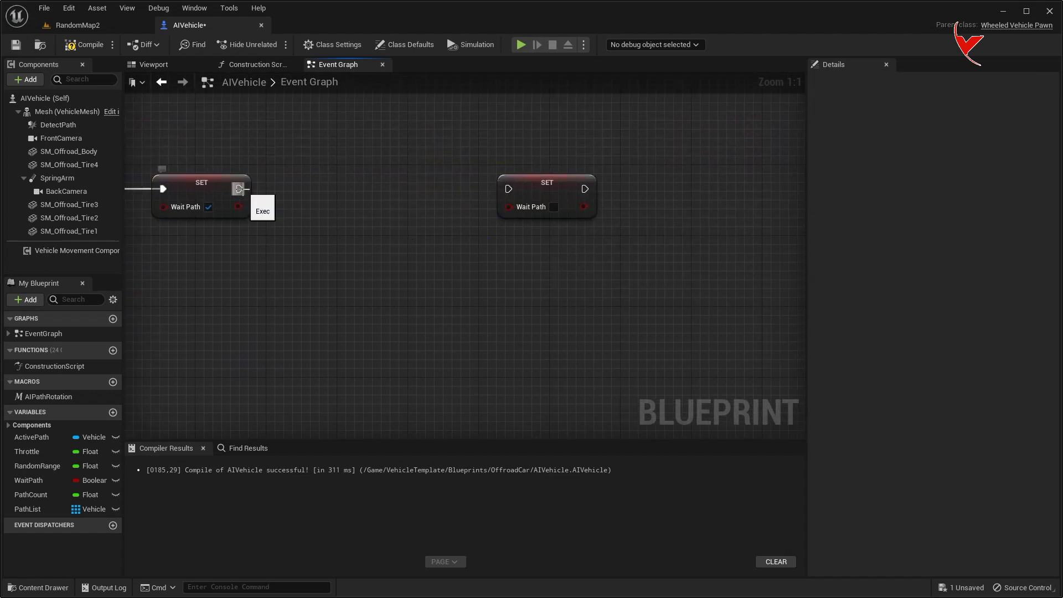
# Step: Add a For Each Loop over Path List, run after SET Wait Path
pyautogui.moveTo(48, 508)
pyautogui.mouseDown()
pyautogui.moveTo(185, 257)
pyautogui.moveTo(324, 187)
pyautogui.mouseUp()
pyautogui.click(210, 283)
pyautogui.write('for ea')
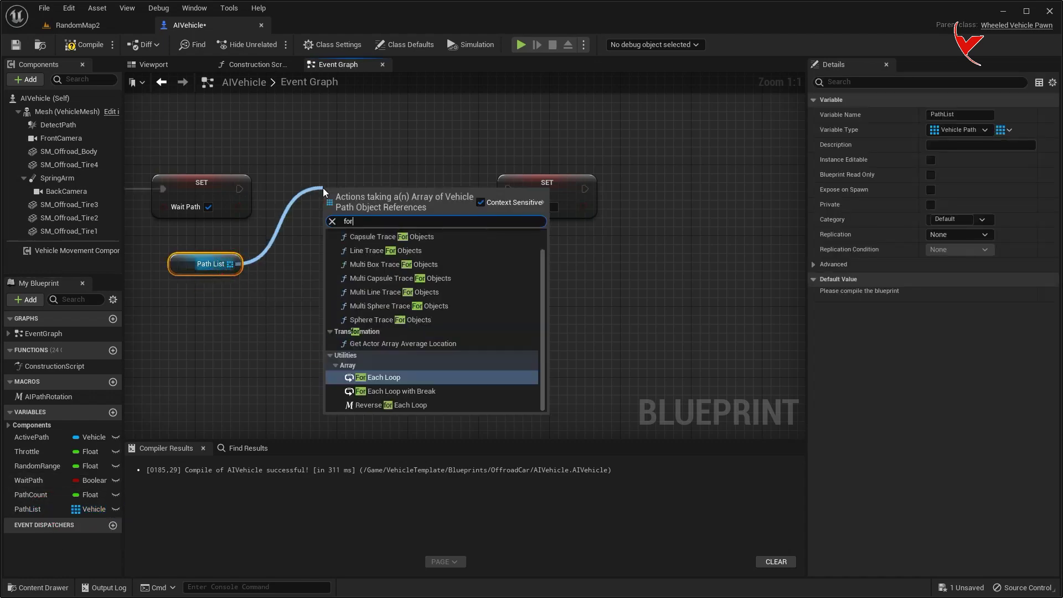
pyautogui.click(379, 255)
pyautogui.moveTo(239, 188)
pyautogui.mouseDown()
pyautogui.moveTo(330, 206)
pyautogui.moveTo(354, 177)
pyautogui.mouseUp()
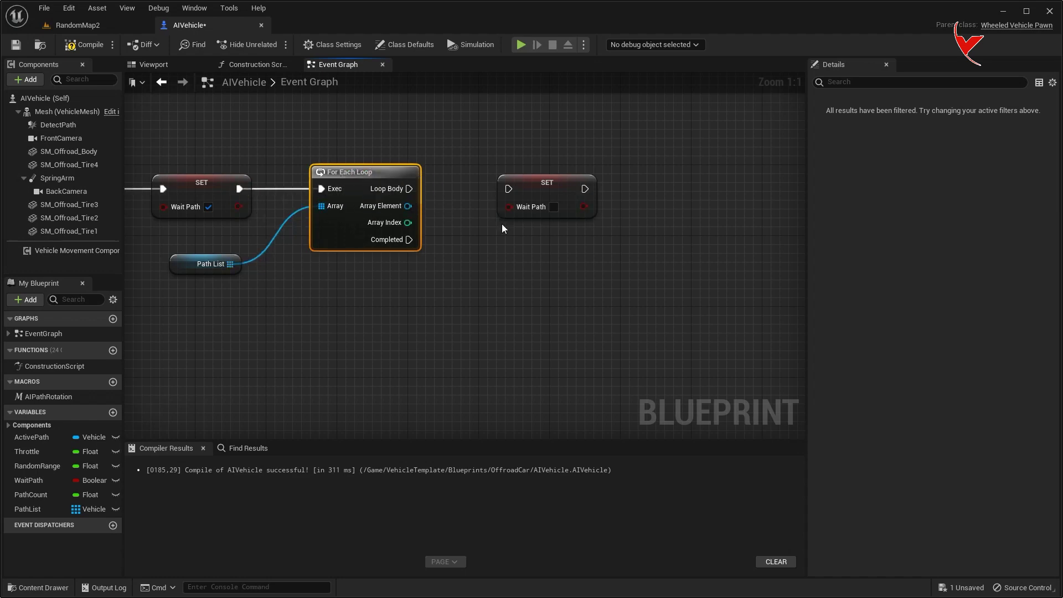
pyautogui.moveTo(502, 229); pyautogui.dragTo(436, 234, button='right')
pyautogui.moveTo(440, 222); pyautogui.dragTo(602, 215)
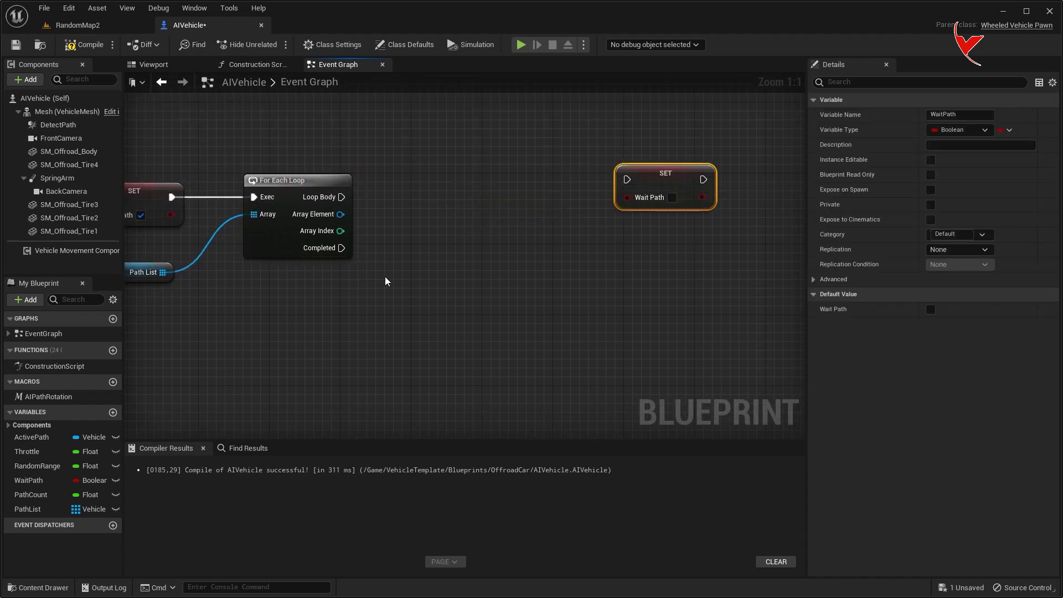
pyautogui.moveTo(149, 265)
pyautogui.mouseDown()
pyautogui.moveTo(149, 310)
pyautogui.moveTo(406, 211)
pyautogui.mouseUp()
pyautogui.write('set arra')
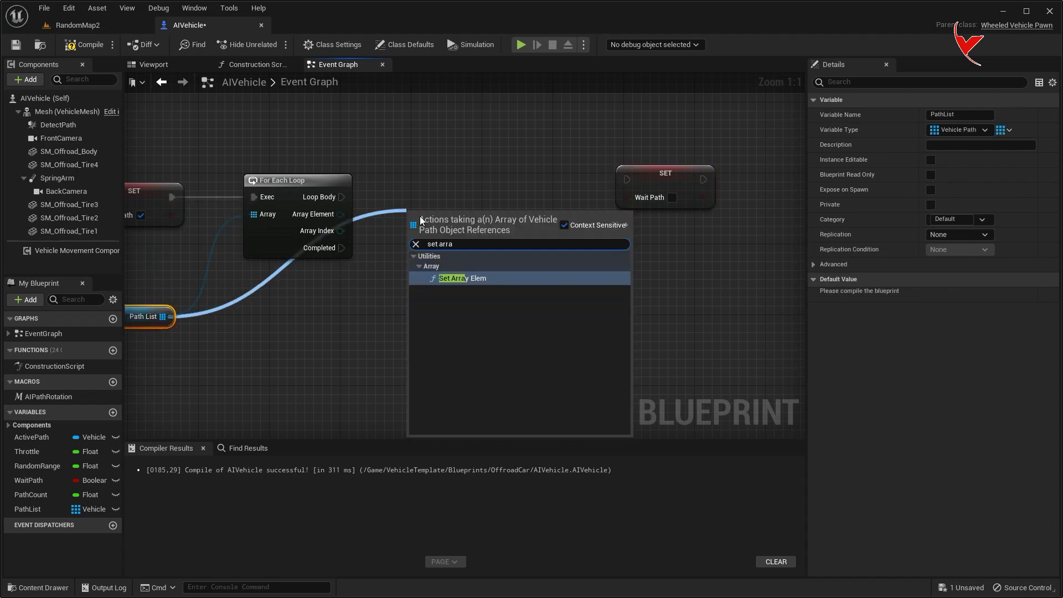
# Step: Run Set Array Elem on Path List in the Loop Body, indexed by the loop's Array Index
pyautogui.click(466, 278)
pyautogui.moveTo(439, 197); pyautogui.dragTo(341, 197)
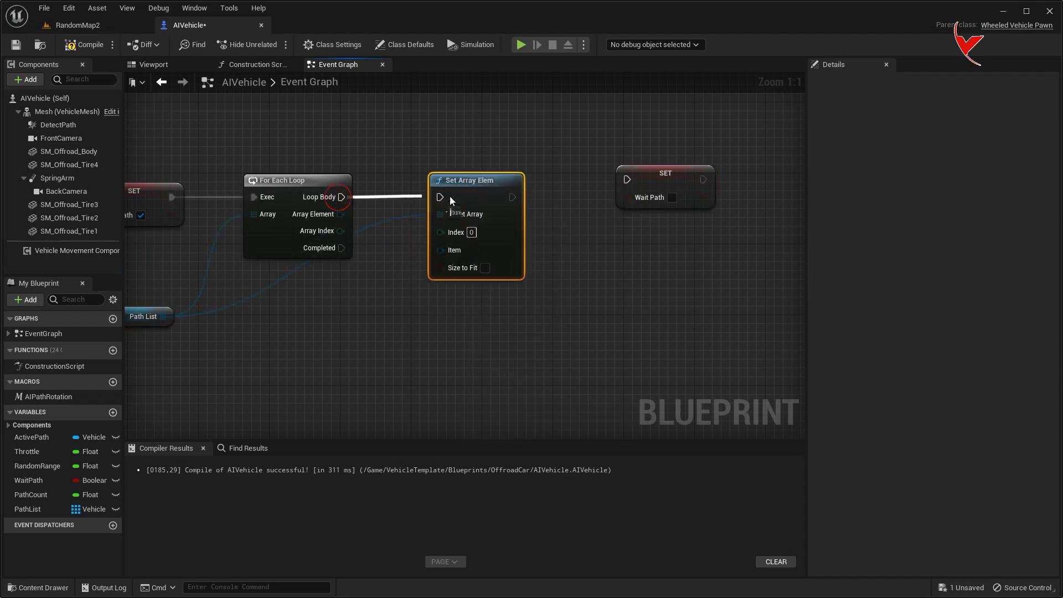
pyautogui.doubleClick(396, 217)
pyautogui.moveTo(396, 216); pyautogui.dragTo(387, 310)
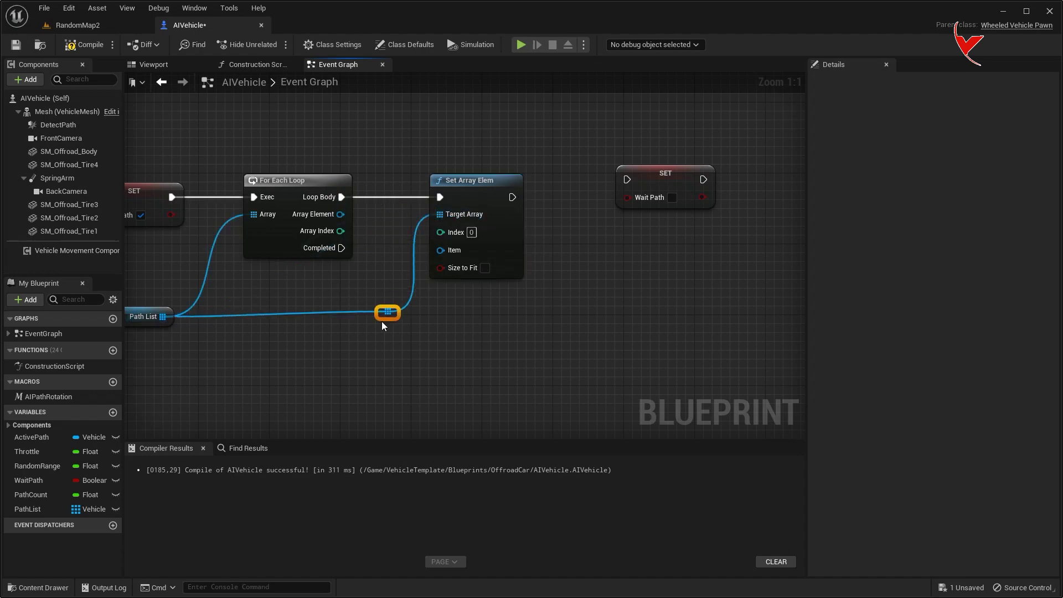
pyautogui.moveTo(463, 338); pyautogui.dragTo(649, 326, button='right')
pyautogui.moveTo(526, 221); pyautogui.dragTo(628, 221)
pyautogui.moveTo(724, 265); pyautogui.dragTo(494, 262, button='right')
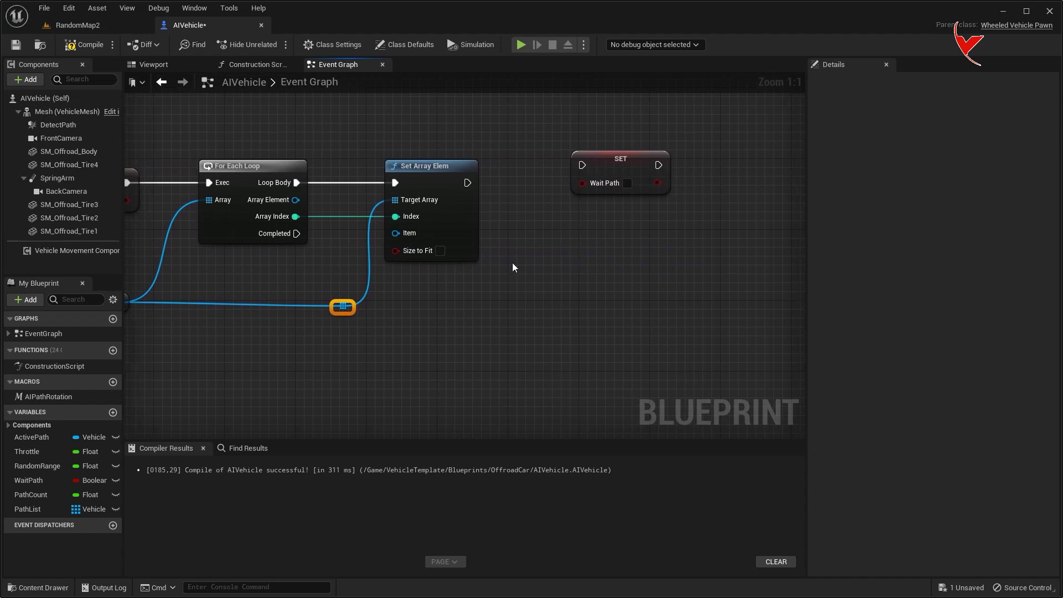
# Step: On loop Completed, clear Wait Path and reset Path Count to 0.0
pyautogui.moveTo(597, 175); pyautogui.dragTo(418, 359)
pyautogui.moveTo(293, 241); pyautogui.dragTo(369, 154, button='right')
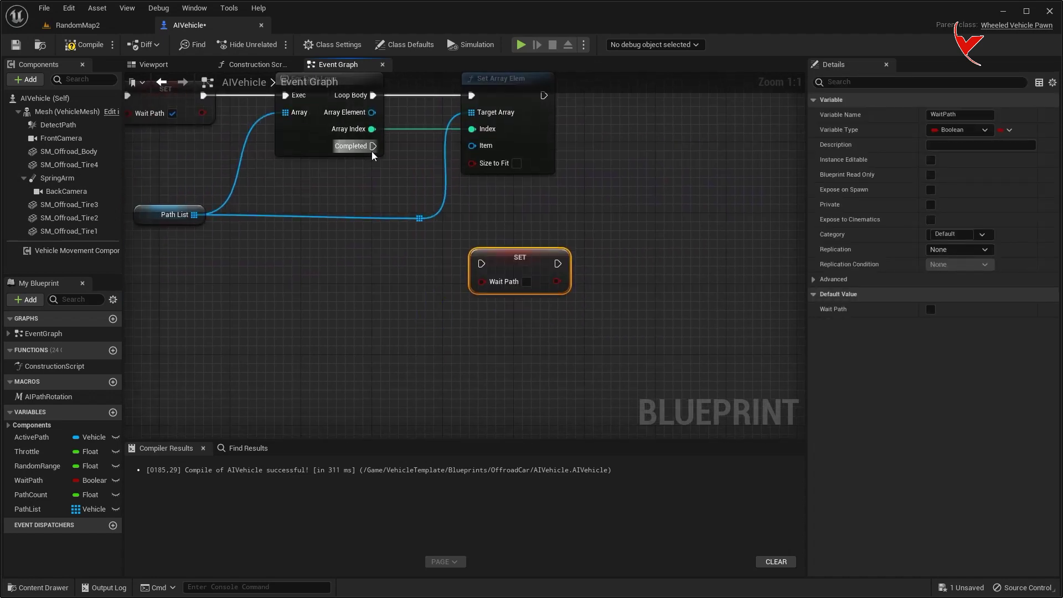
pyautogui.moveTo(372, 146)
pyautogui.mouseDown()
pyautogui.moveTo(481, 264)
pyautogui.moveTo(564, 249)
pyautogui.mouseUp()
pyautogui.click(38, 500)
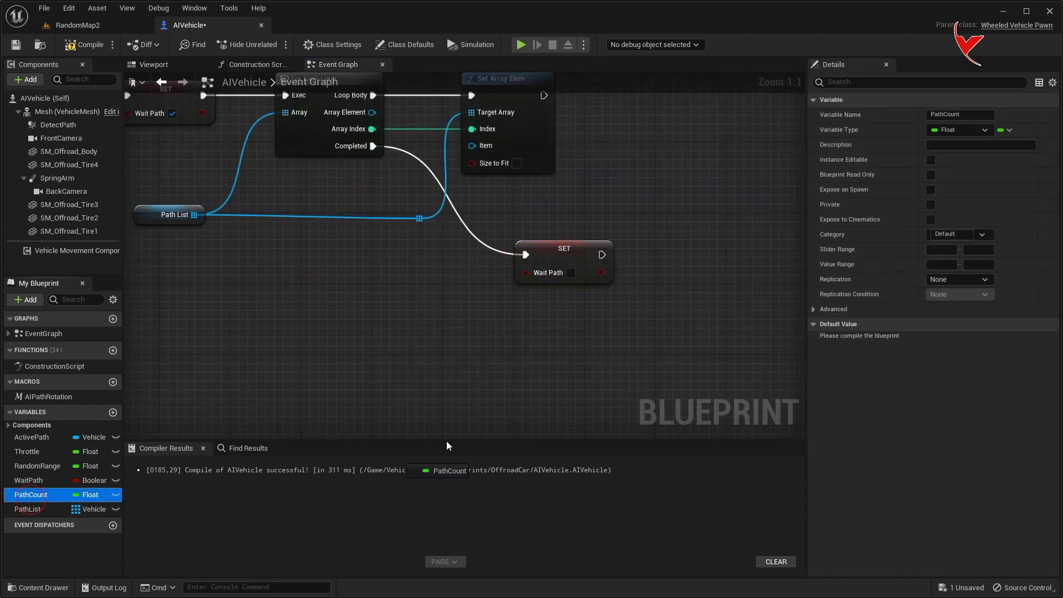
pyautogui.moveTo(38, 504); pyautogui.dragTo(604, 254)
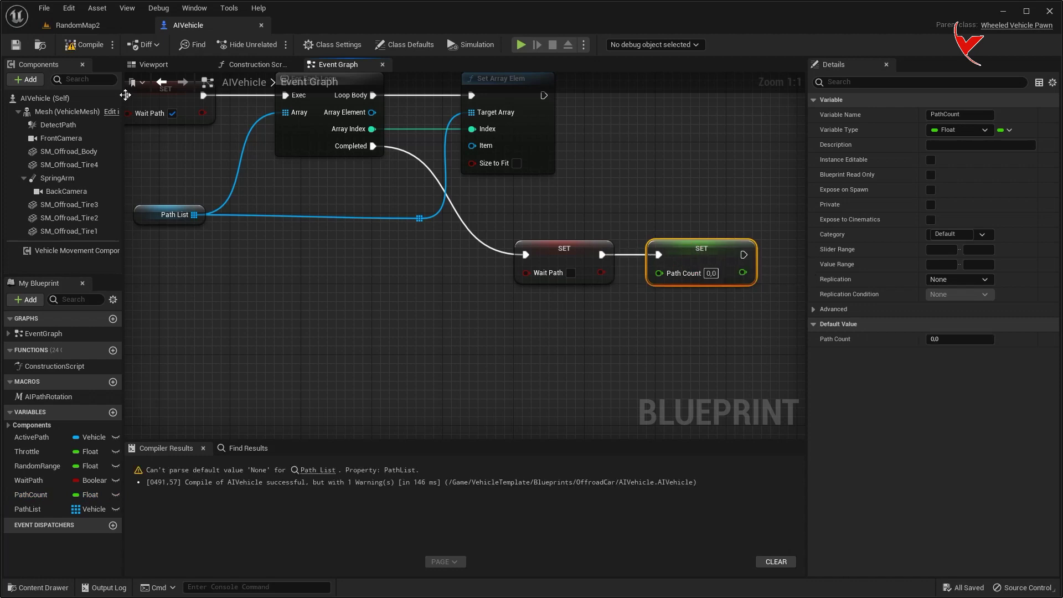
# Step: Compile AIVehicle and select the Path List variable to edit its defaults
pyautogui.click(89, 51)
pyautogui.scroll(-2, 175, 164)
pyautogui.moveTo(175, 163); pyautogui.dragTo(512, 214, button='right')
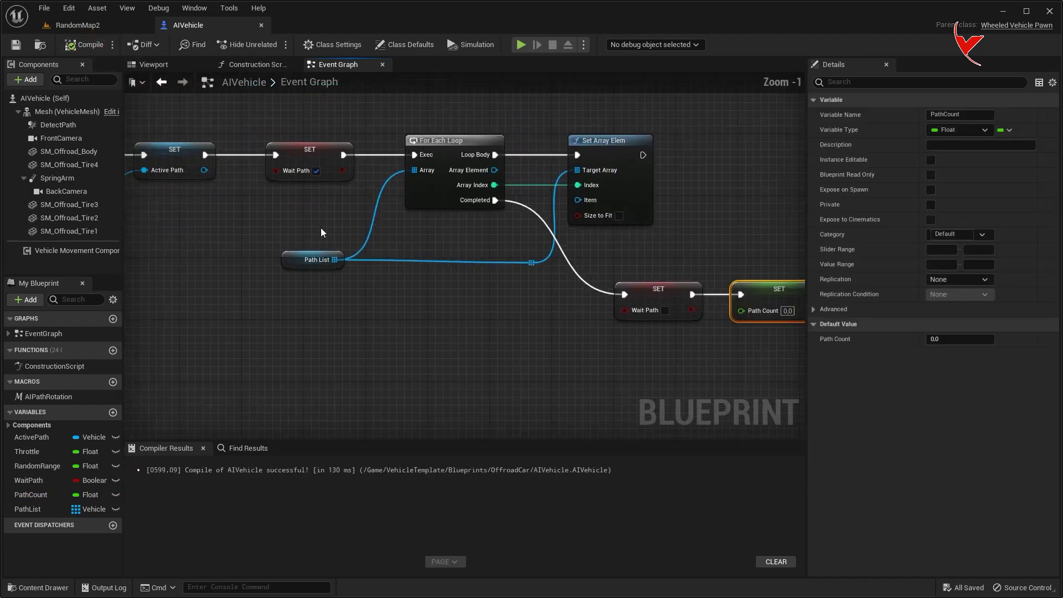
pyautogui.click(502, 247)
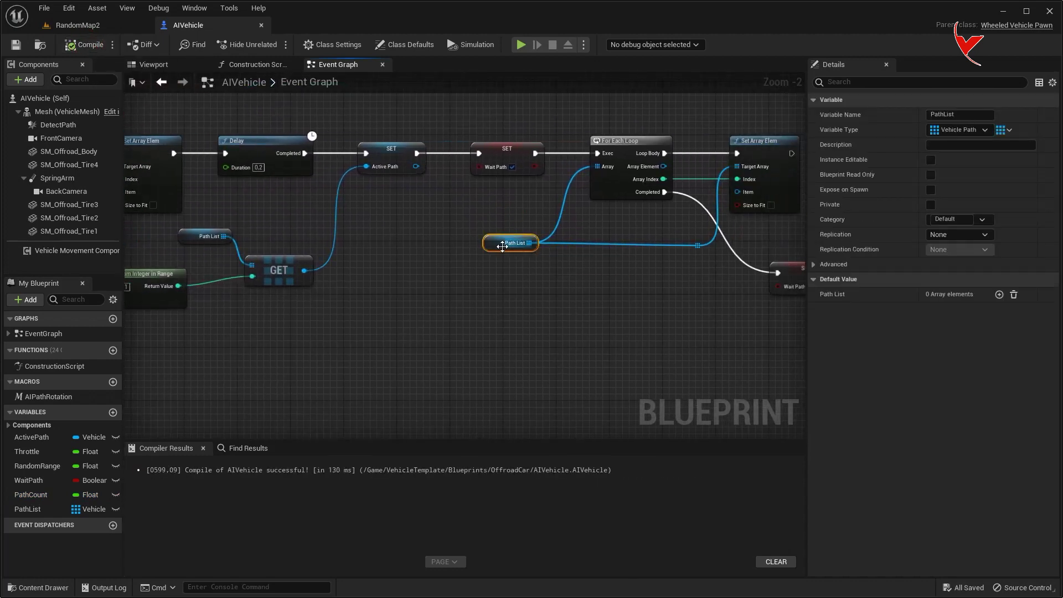
# Step: Give Path List 10 default elements, compile AIVehicle, then return to the RandomMap2 level
pyautogui.click(999, 295)
pyautogui.click(1000, 295)
pyautogui.click(1000, 295)
pyautogui.click(1000, 295)
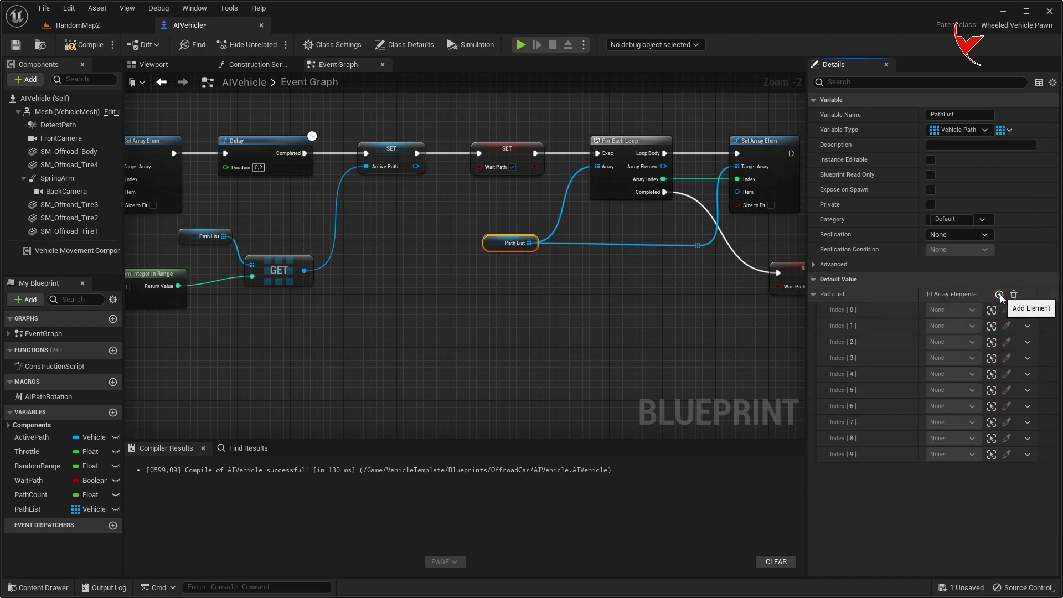
pyautogui.click(83, 45)
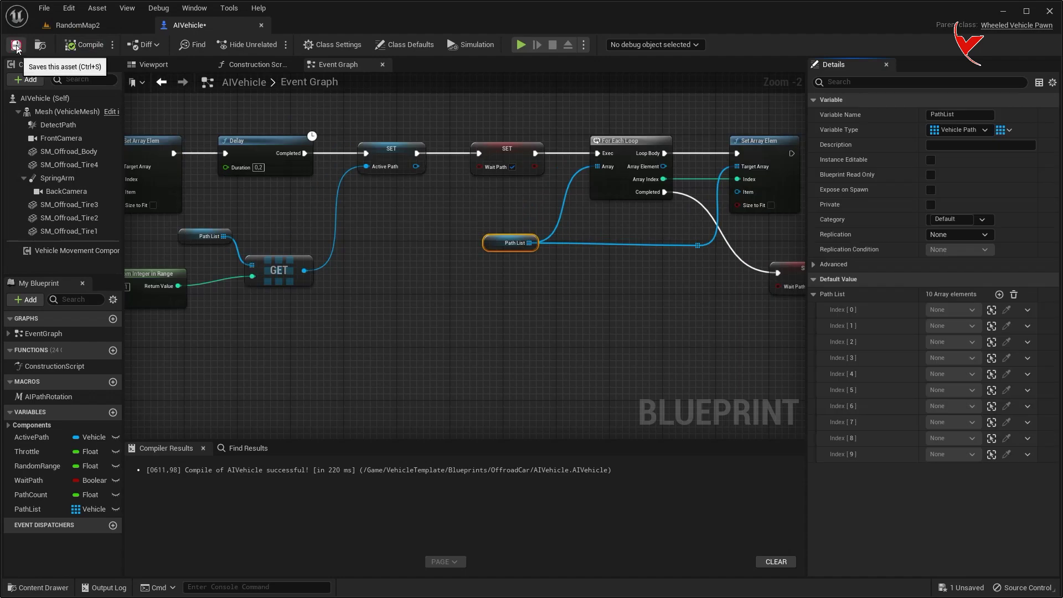
pyautogui.scroll(-1, 369, 224)
pyautogui.scroll(-1, 370, 224)
pyautogui.moveTo(370, 224); pyautogui.dragTo(645, 221, button='right')
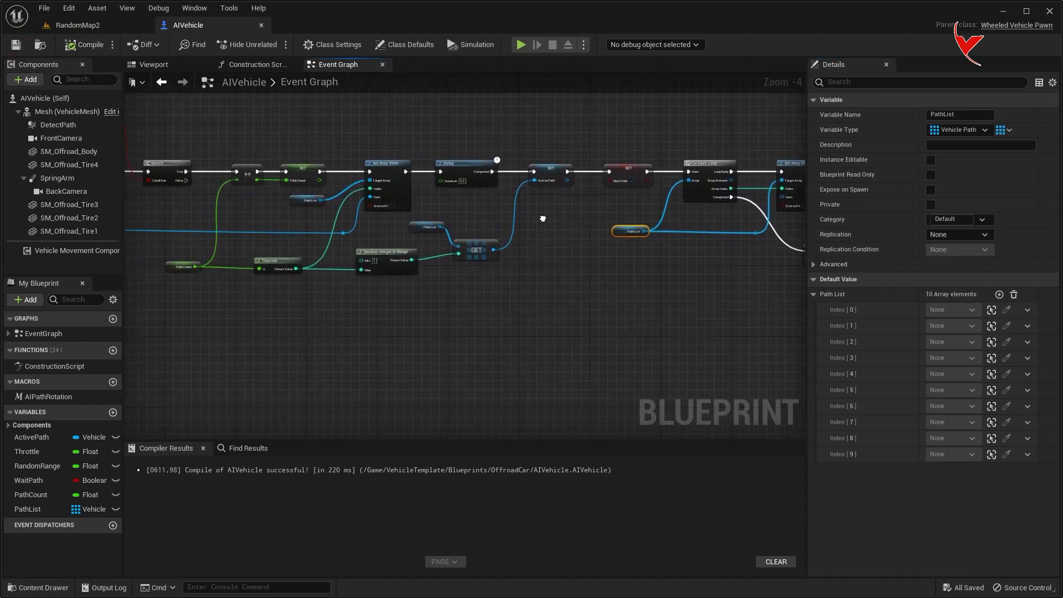
pyautogui.click(87, 23)
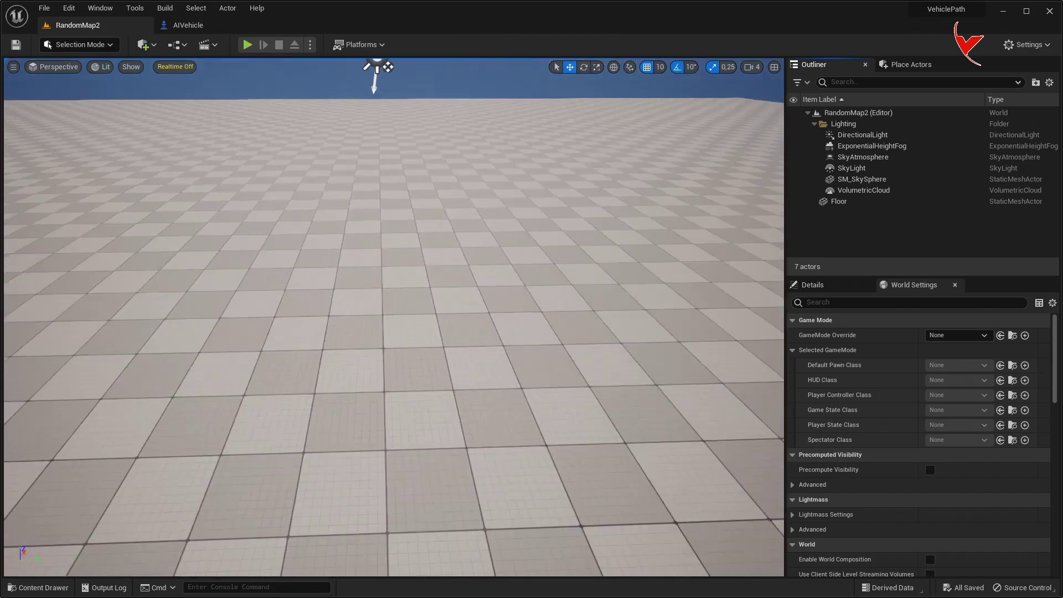
# Step: Place a VehiclePath actor on the floor and generate a straight 4000-long line spline
pyautogui.moveTo(393, 315); pyautogui.dragTo(393, 316, button='right')
pyautogui.hotkey('ctrl', 'space')
pyautogui.moveTo(617, 459); pyautogui.dragTo(559, 312)
pyautogui.rightClick(559, 311)
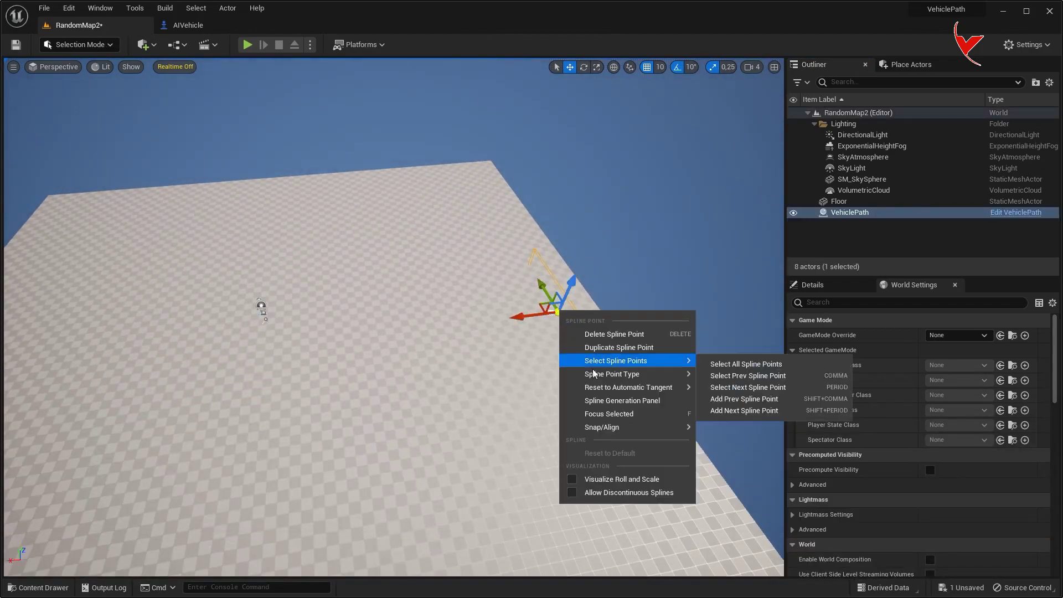
pyautogui.click(600, 403)
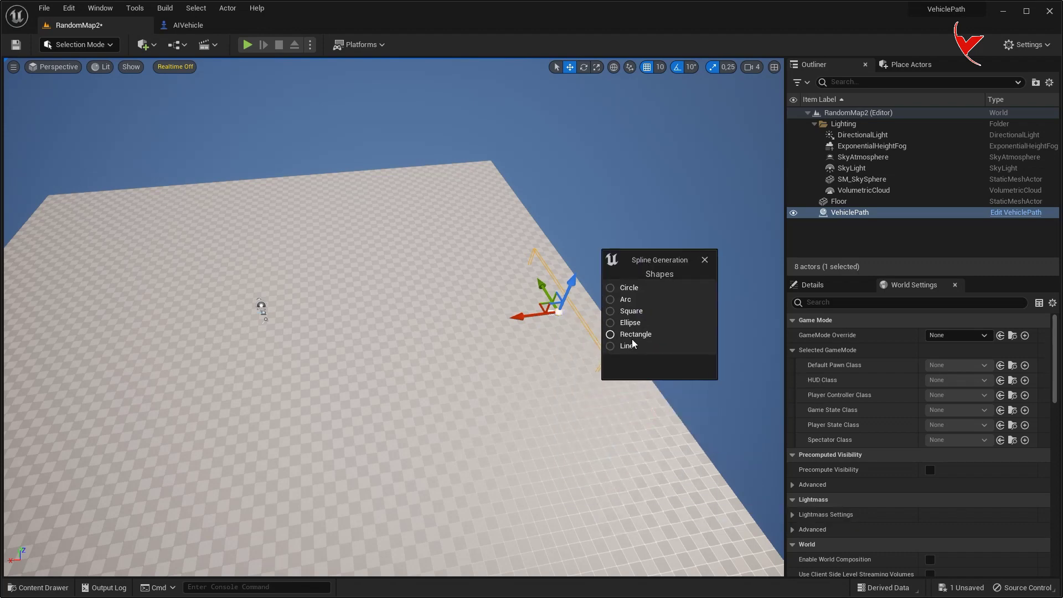
pyautogui.click(623, 346)
pyautogui.click(714, 415)
pyautogui.write('4000')
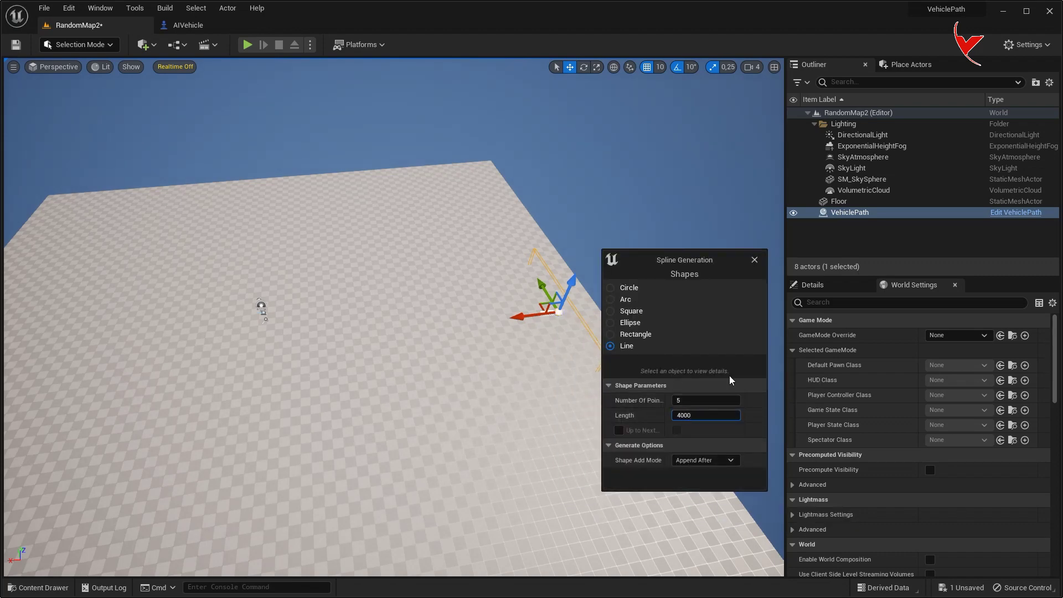
pyautogui.click(754, 260)
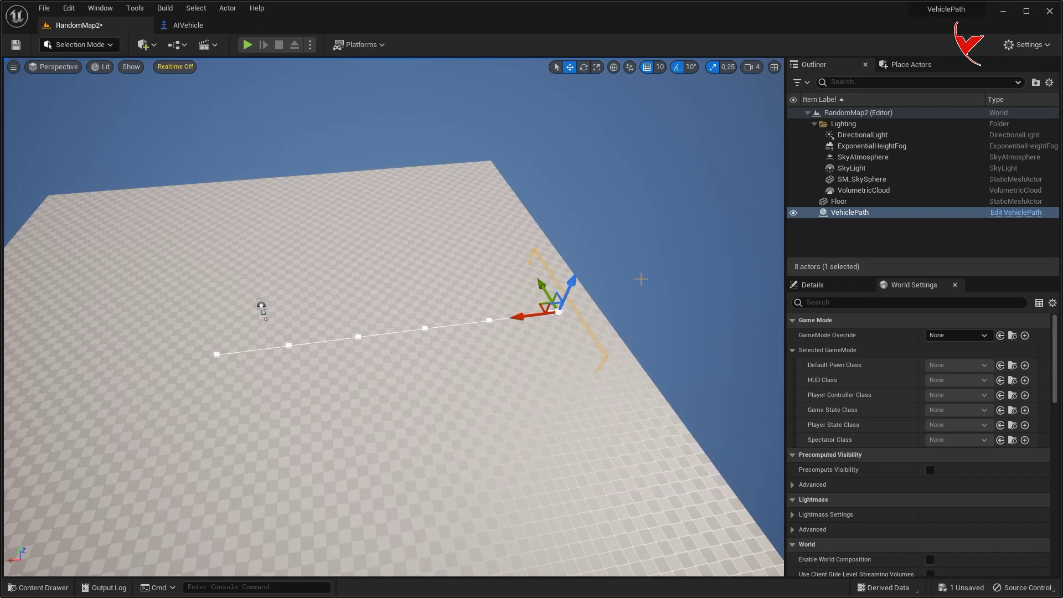
pyautogui.moveTo(641, 278); pyautogui.dragTo(413, 351, button='right')
# Step: Add VehiclePath2 and reshape its spline into a circle with radius 4000
pyautogui.hotkey('ctrl', 'space')
pyautogui.moveTo(671, 446)
pyautogui.mouseDown()
pyautogui.moveTo(342, 297)
pyautogui.moveTo(233, 336)
pyautogui.moveTo(274, 303)
pyautogui.mouseUp()
pyautogui.rightClick(267, 344)
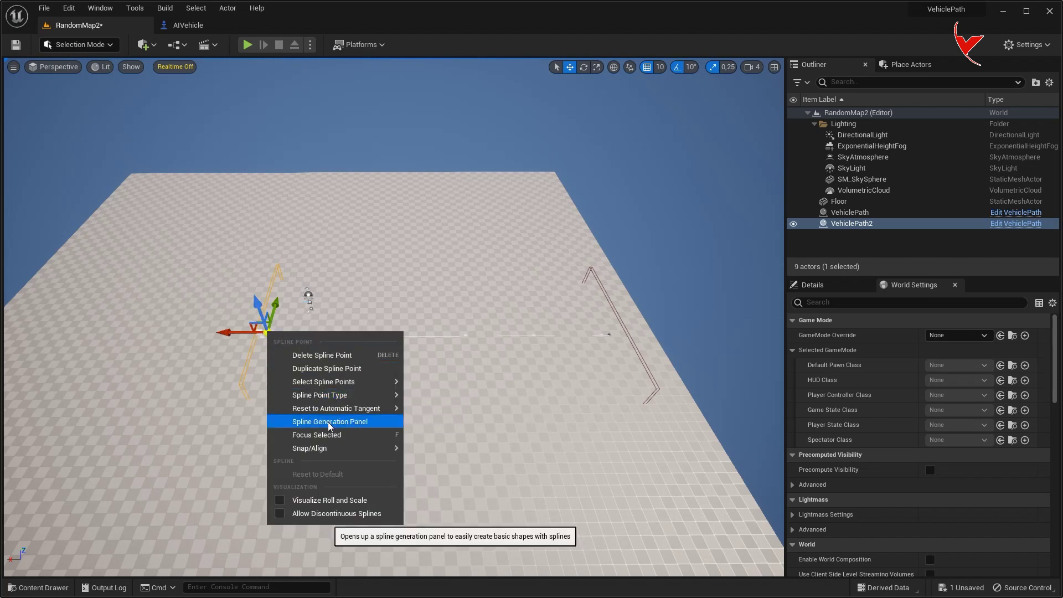
pyautogui.click(337, 420)
pyautogui.moveTo(372, 430); pyautogui.dragTo(504, 251)
pyautogui.click(485, 281)
pyautogui.click(565, 410)
pyautogui.write('4000')
pyautogui.press('Return')
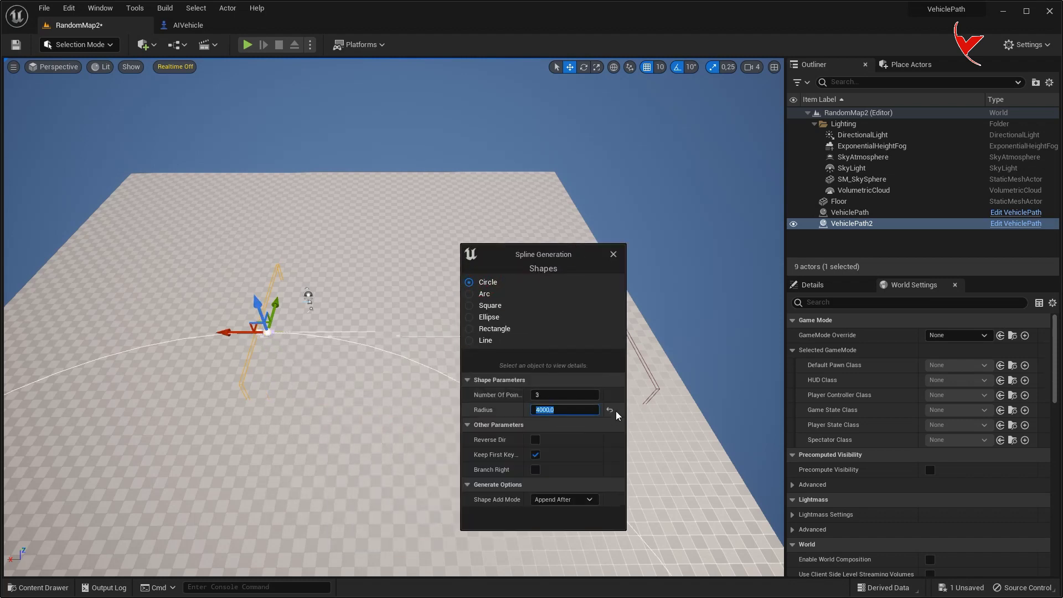
pyautogui.click(613, 254)
# Step: Duplicate the path as VehiclePath3 and move it to a new spot
pyautogui.click(467, 250)
pyautogui.hotkey('ctrl', 'space')
pyautogui.hotkey('ctrl', 'space')
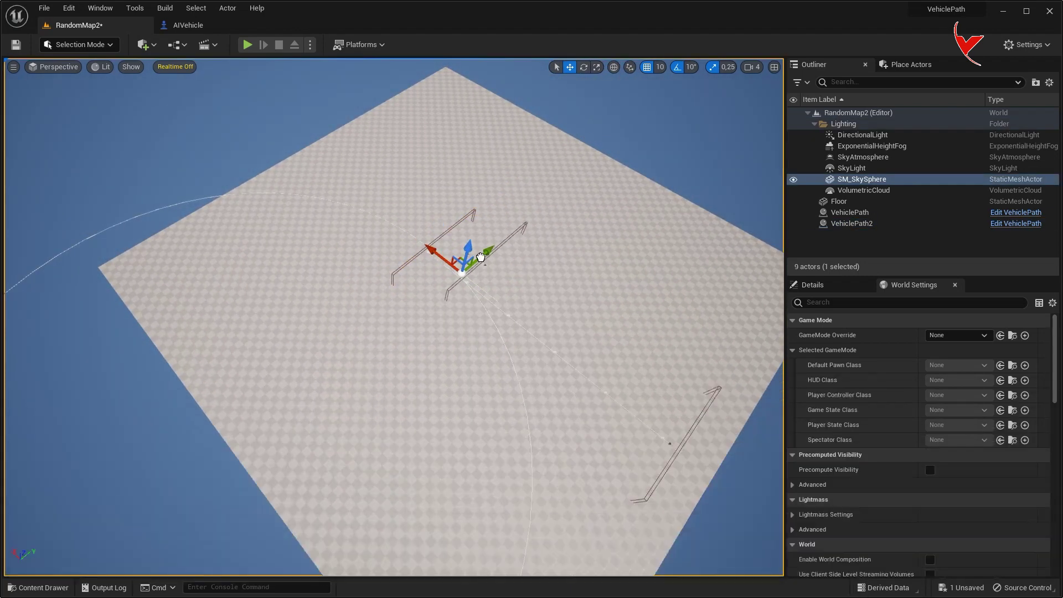
pyautogui.keyDown('alt'); pyautogui.moveTo(468, 242); pyautogui.dragTo(408, 229); pyautogui.keyUp('alt')
pyautogui.rightClick(430, 254)
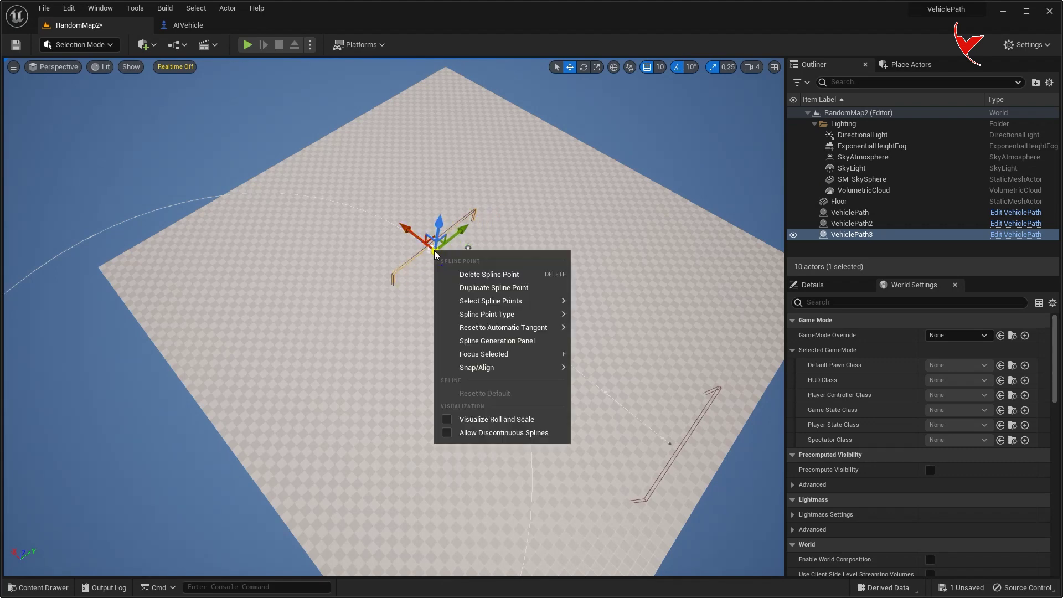
# Step: Generate a 4000-radius circle with Branch Right on the VehiclePath3 spline
pyautogui.click(468, 341)
pyautogui.moveTo(560, 357); pyautogui.dragTo(614, 202)
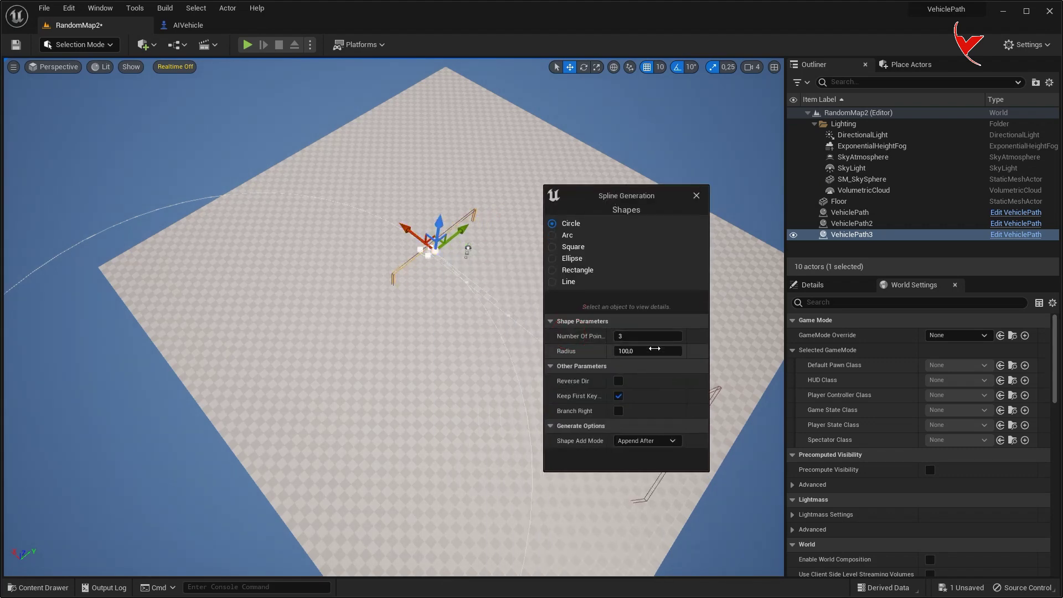
pyautogui.press('Return')
pyautogui.click(618, 411)
pyautogui.click(694, 192)
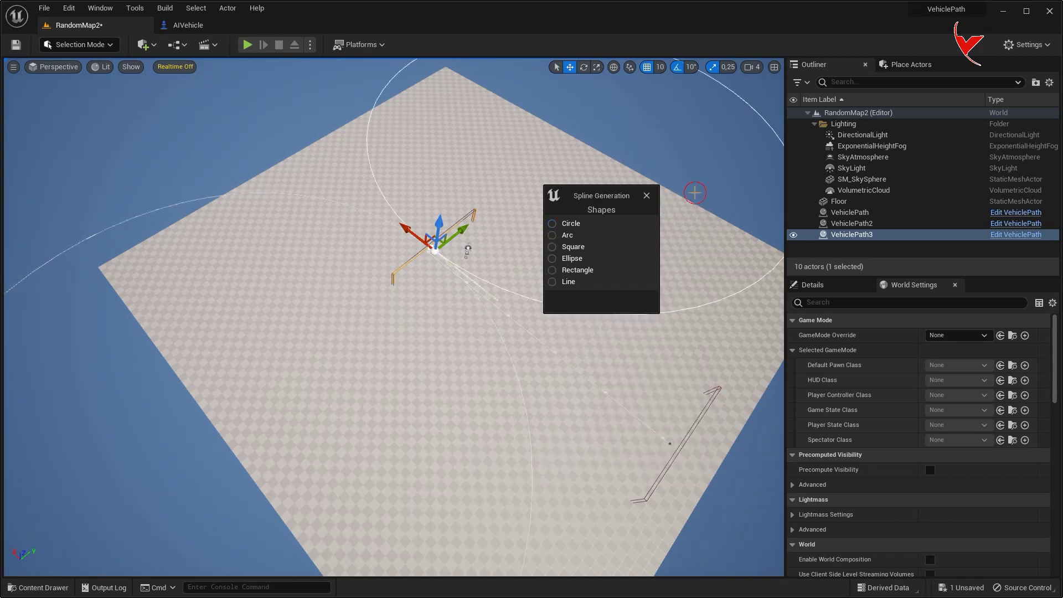
pyautogui.click(648, 197)
# Step: Place VehiclePath4 and generate a straight line spline 5000 long
pyautogui.hotkey('ctrl', 'space')
pyautogui.moveTo(680, 450); pyautogui.dragTo(462, 249)
pyautogui.moveTo(467, 247); pyautogui.dragTo(409, 265, button='right')
pyautogui.rightClick(363, 270)
pyautogui.click(421, 359)
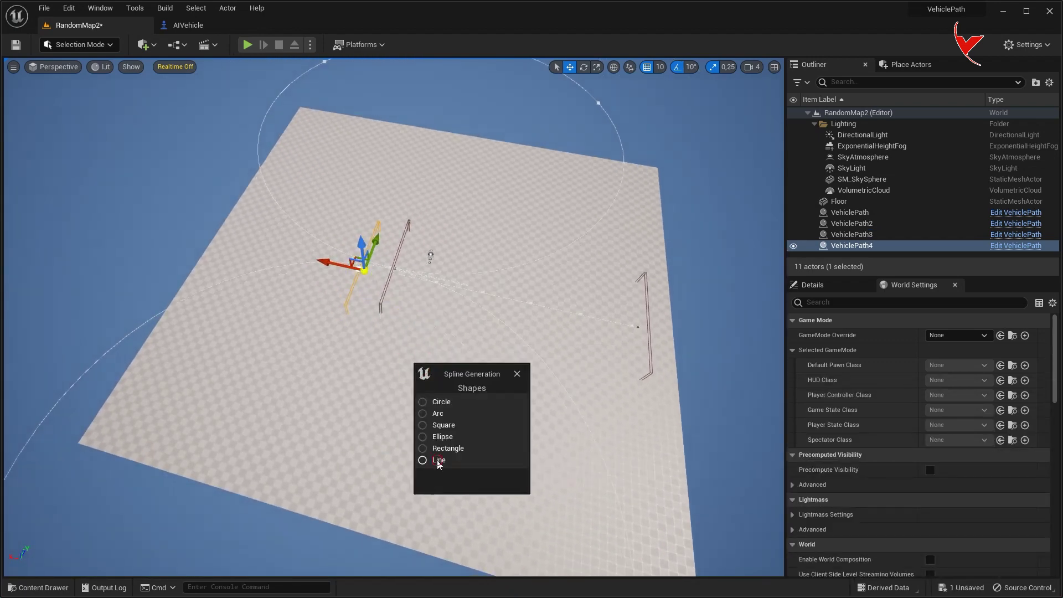
pyautogui.click(438, 461)
pyautogui.moveTo(500, 373); pyautogui.dragTo(583, 240)
pyautogui.click(625, 394)
pyautogui.write('5000')
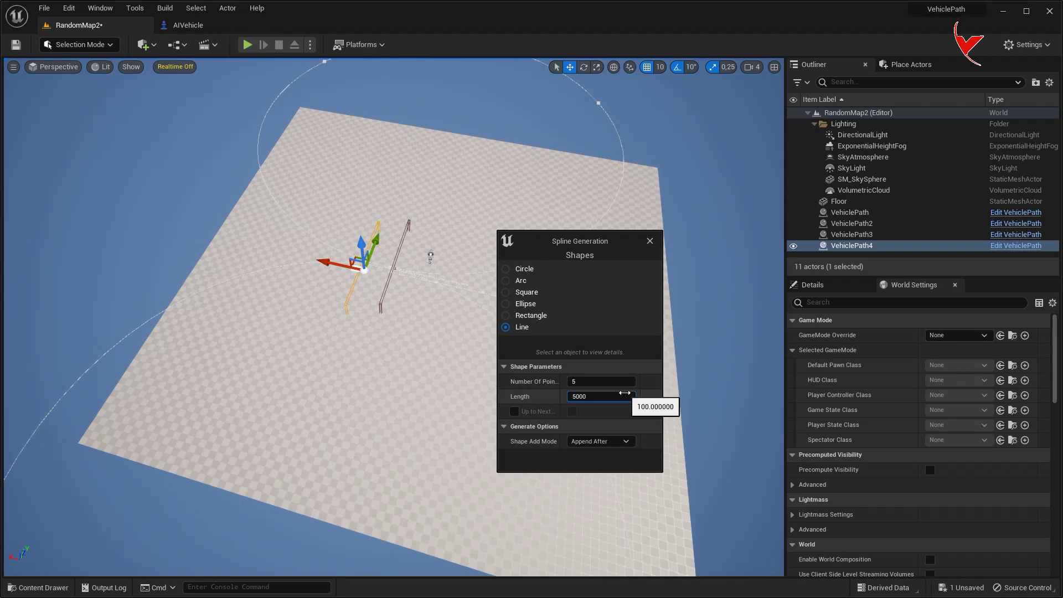
pyautogui.press('Return')
# Step: Append 2500-radius arcs and straight lines from the end points to close the racetrack loop
pyautogui.click(110, 214)
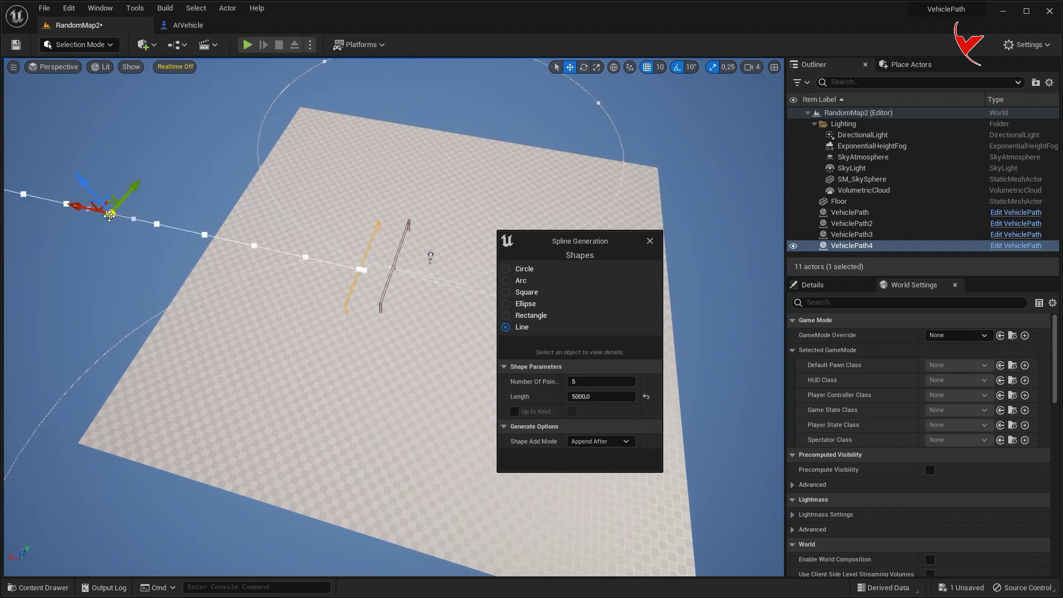
pyautogui.click(523, 281)
pyautogui.click(619, 396)
pyautogui.write('2500')
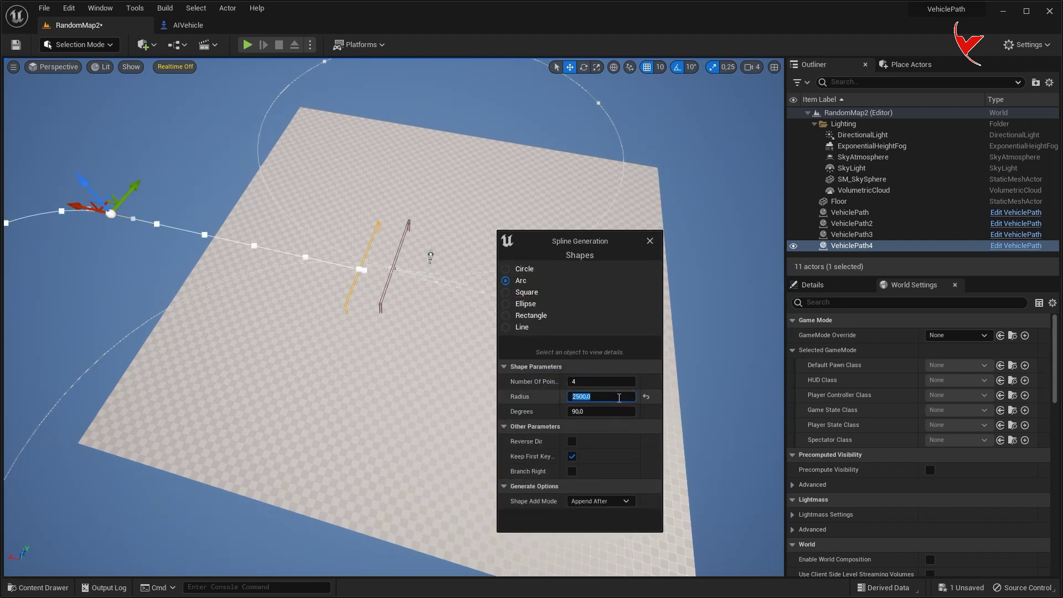
pyautogui.press('Return')
pyautogui.moveTo(211, 189); pyautogui.dragTo(211, 189, button='right')
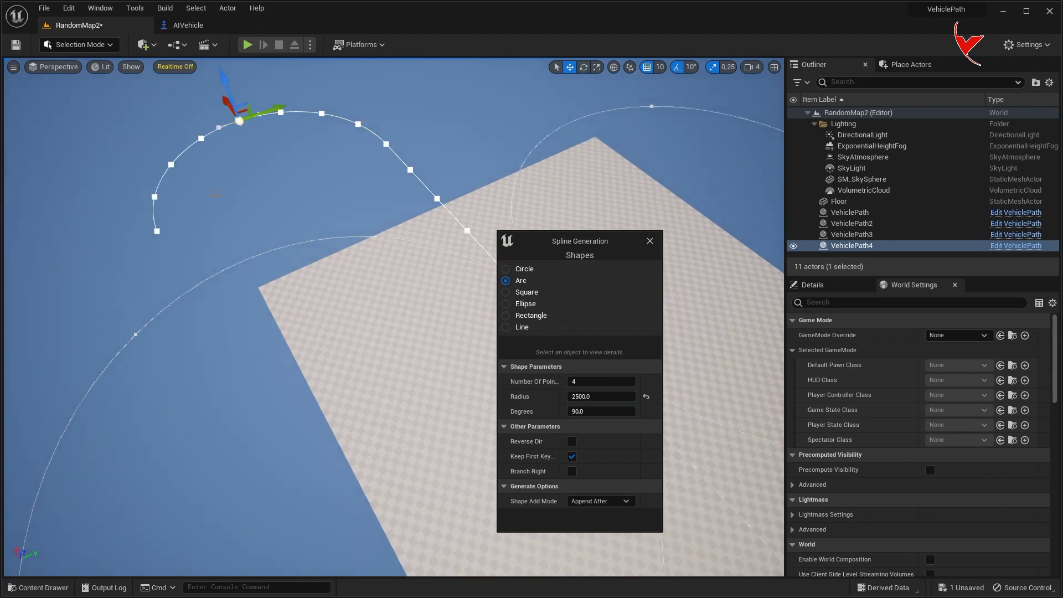
pyautogui.click(157, 231)
pyautogui.click(521, 327)
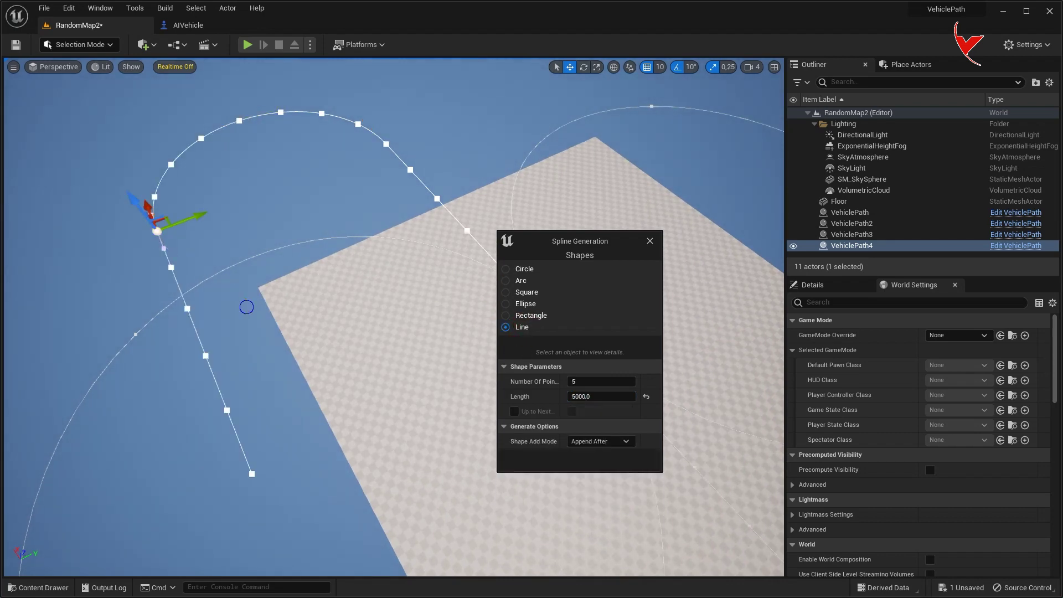
pyautogui.click(519, 282)
pyautogui.click(438, 348)
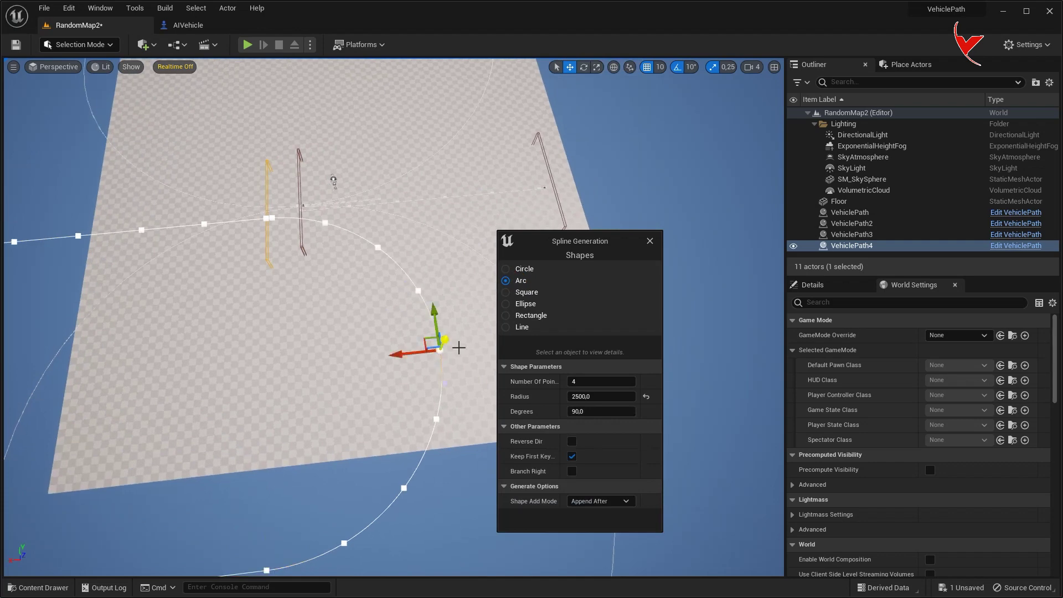
pyautogui.click(648, 242)
# Step: Select the whole VehiclePath4 loop and move it across the floor
pyautogui.moveTo(504, 228); pyautogui.dragTo(504, 228, button='right')
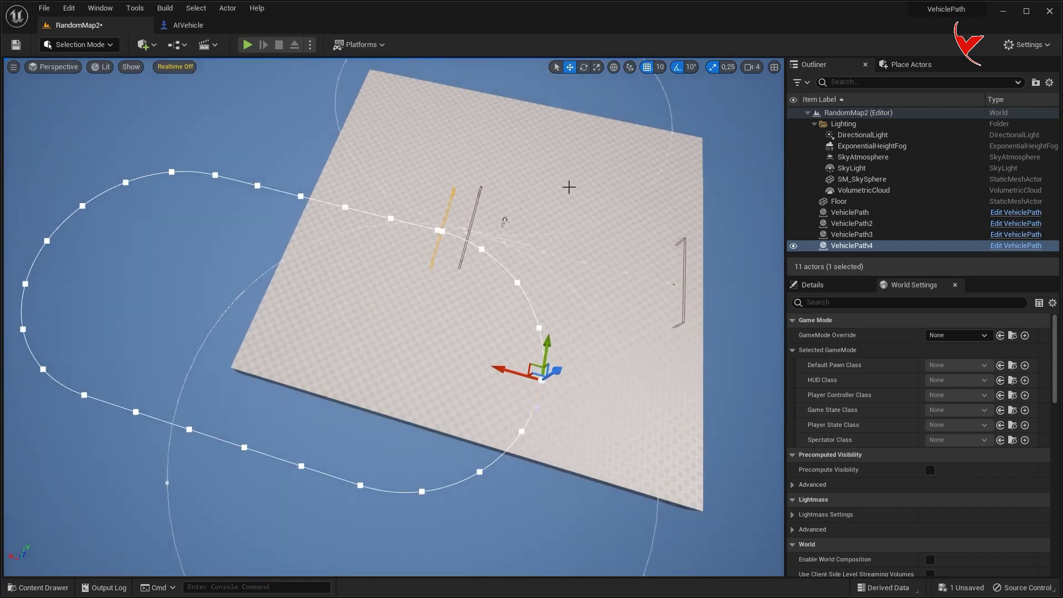
pyautogui.click(852, 246)
pyautogui.moveTo(411, 226); pyautogui.dragTo(483, 195)
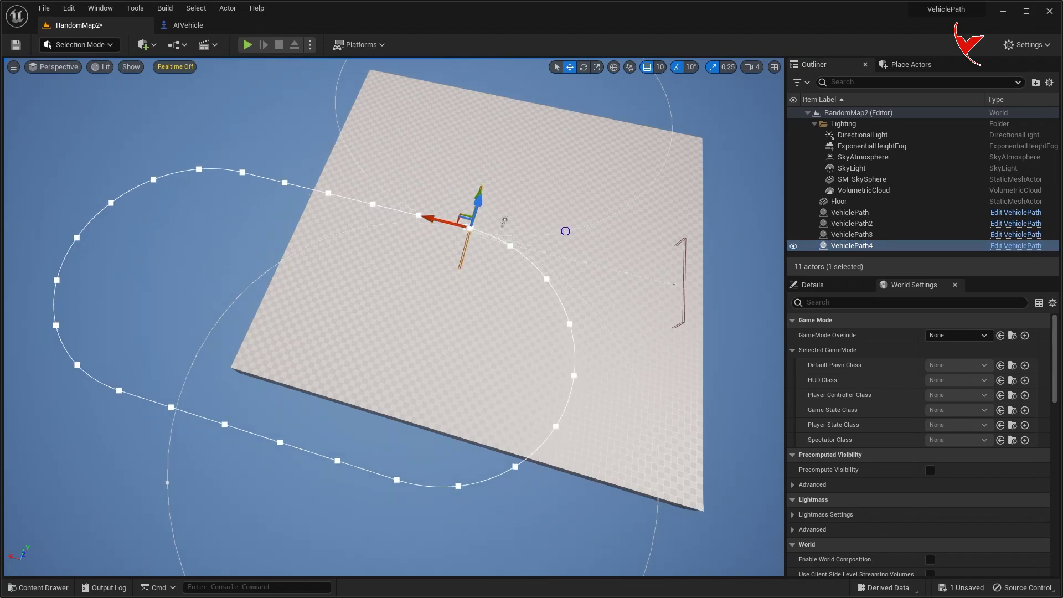
pyautogui.moveTo(504, 220); pyautogui.dragTo(504, 221, button='right')
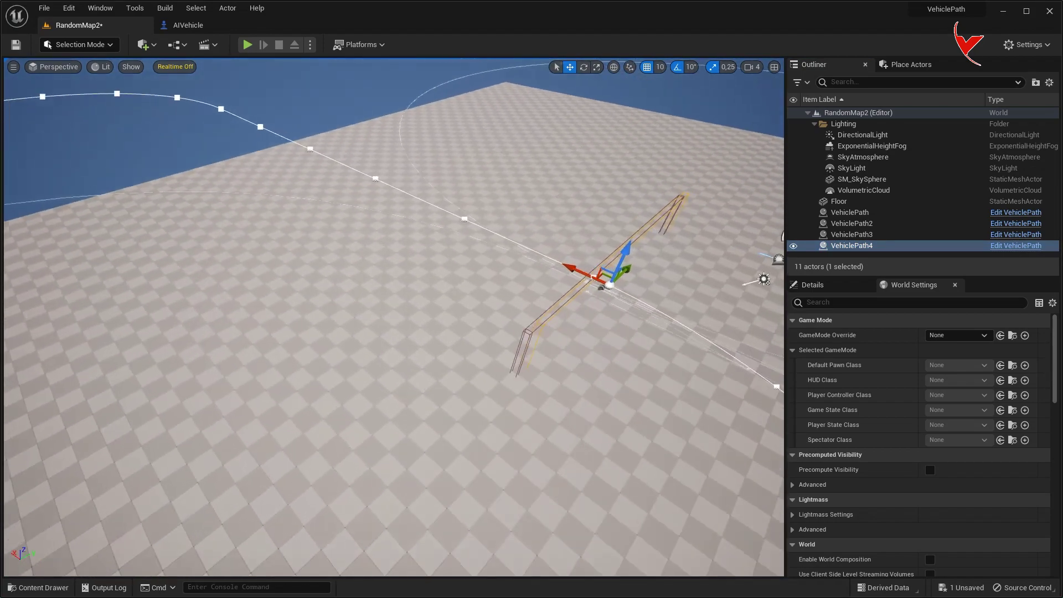
pyautogui.moveTo(473, 311); pyautogui.dragTo(473, 311, button='right')
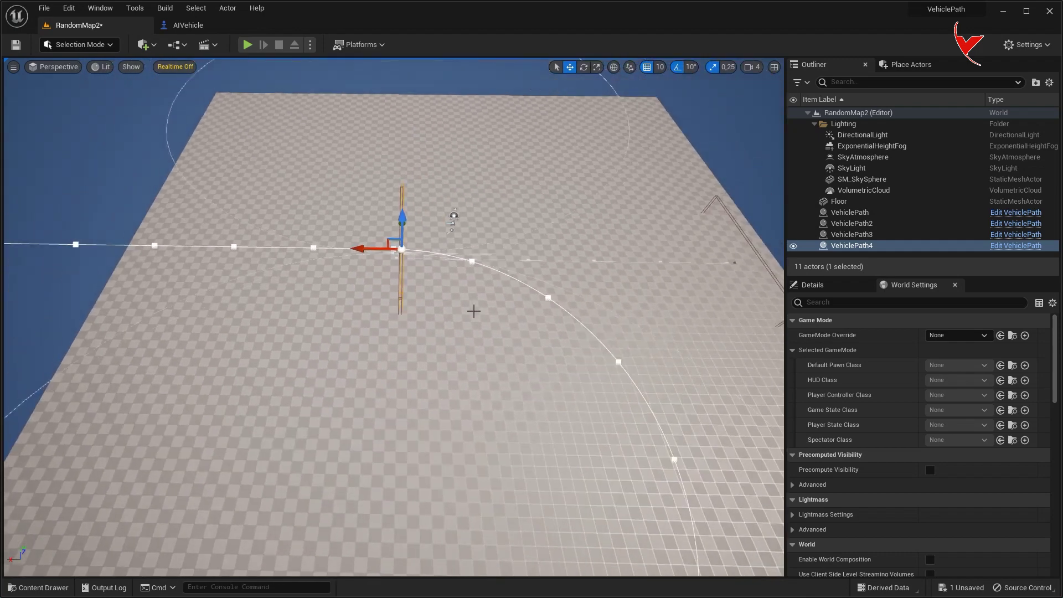
# Step: Scale the Floor to 25 by 25 in X and Y and pull the camera back over it
pyautogui.click(500, 329)
pyautogui.click(812, 284)
pyautogui.click(949, 456)
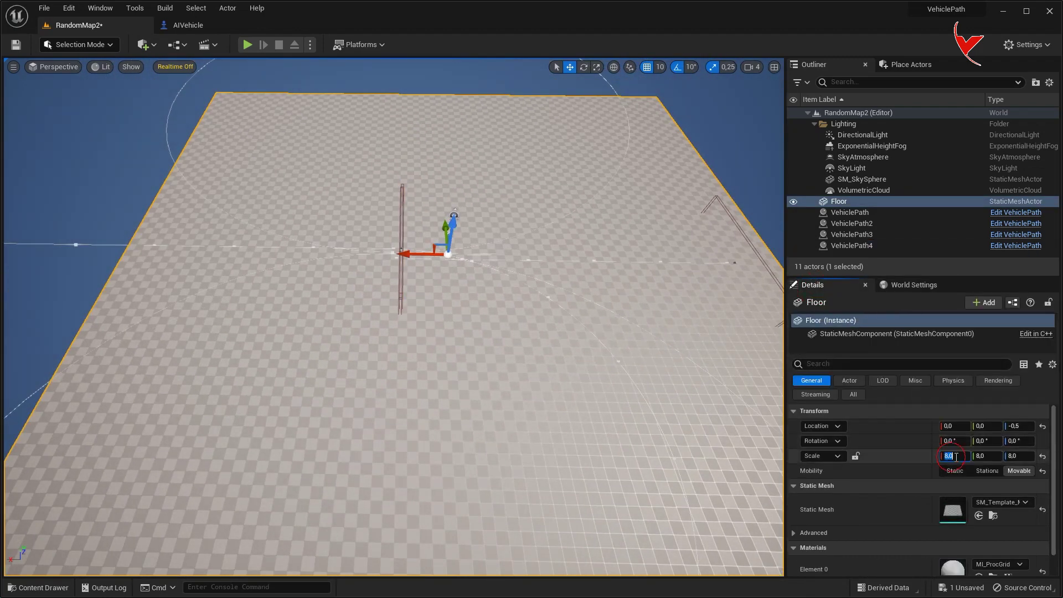
pyautogui.write('5')
pyautogui.press('Tab')
pyautogui.write('25')
pyautogui.press('Return')
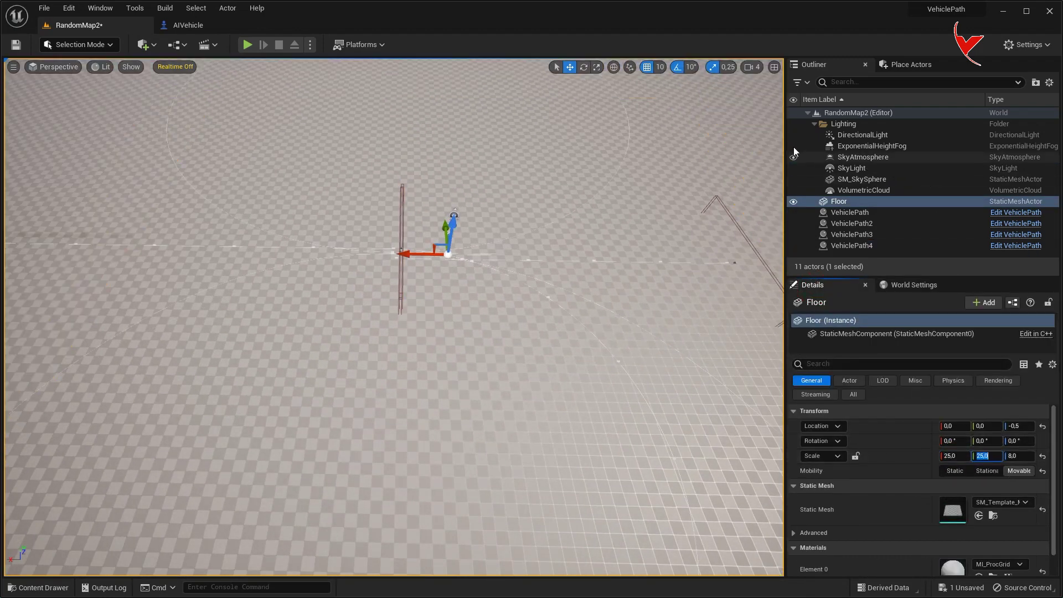
pyautogui.click(748, 69)
pyautogui.moveTo(420, 355); pyautogui.dragTo(420, 332, button='right')
pyautogui.press('s')
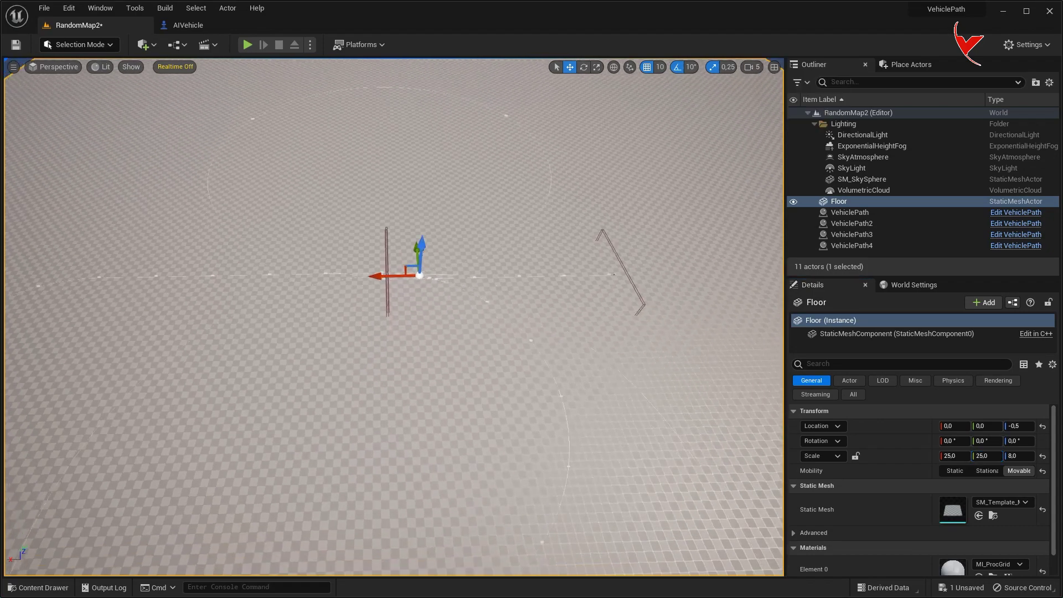
# Step: Place an AIVehicle from VehicleTemplate > Blueprints > OffroadCar and duplicate it twice along the path
pyautogui.hotkey('ctrl', 'space')
pyautogui.doubleClick(601, 465)
pyautogui.doubleClick(221, 462)
pyautogui.doubleClick(224, 468)
pyautogui.moveTo(226, 474); pyautogui.dragTo(546, 211)
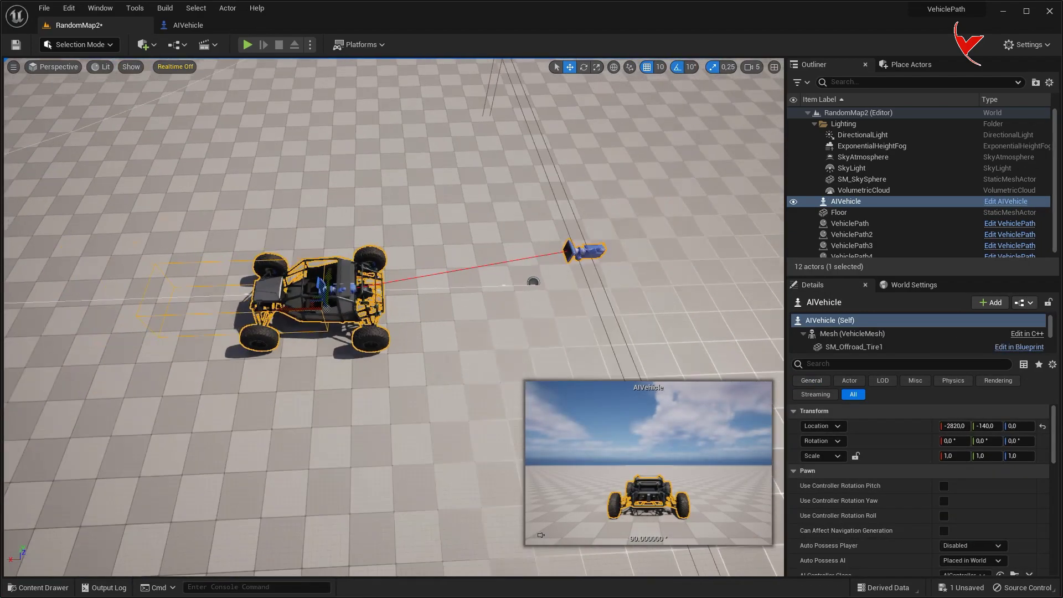
pyautogui.keyDown('alt'); pyautogui.moveTo(553, 303); pyautogui.dragTo(401, 306); pyautogui.keyUp('alt')
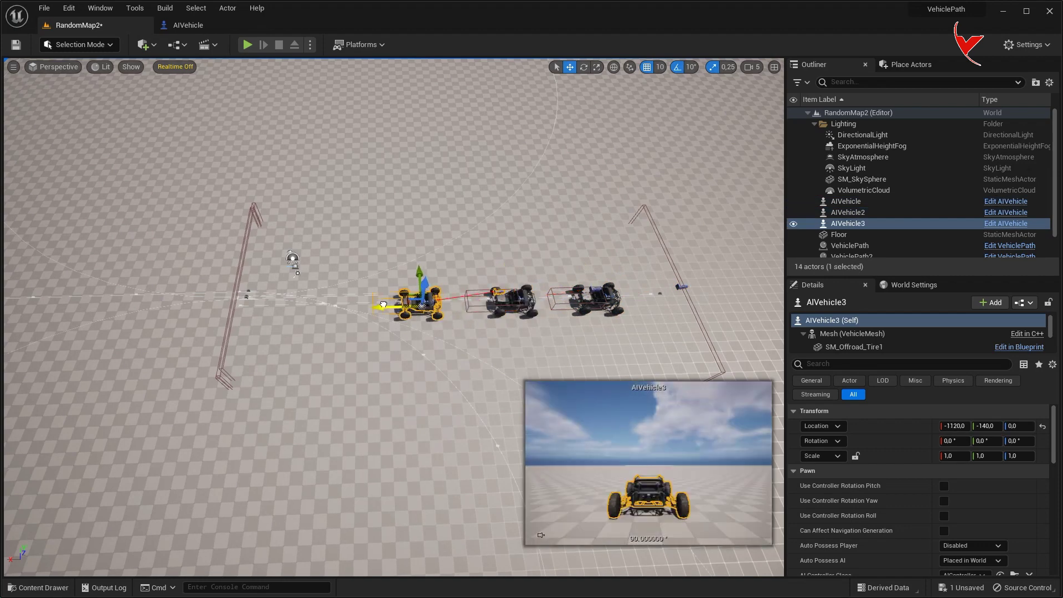
pyautogui.scroll(-10, 413, 335)
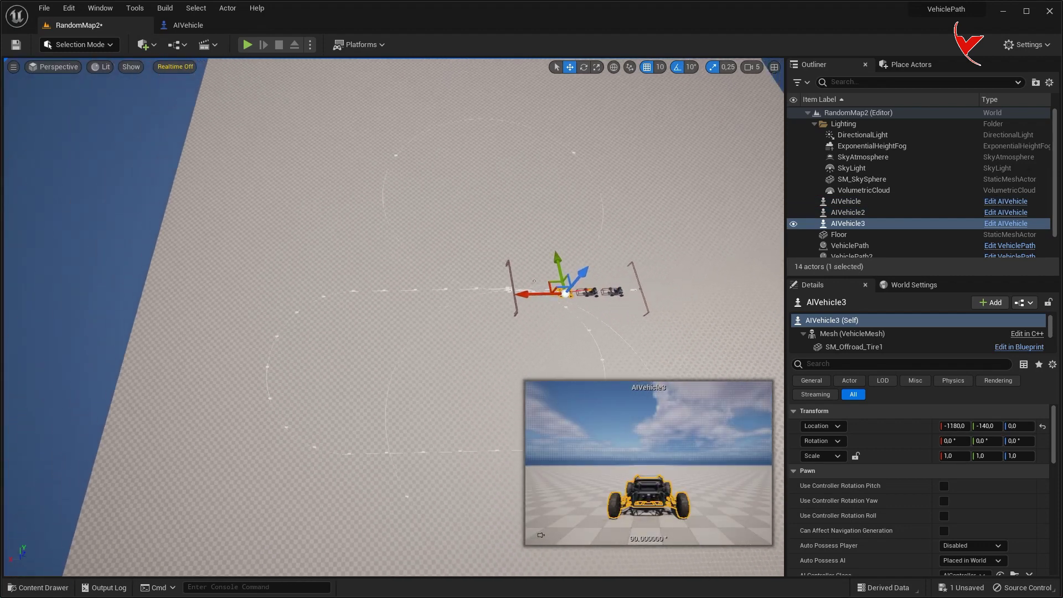
pyautogui.press('Escape')
pyautogui.click(247, 44)
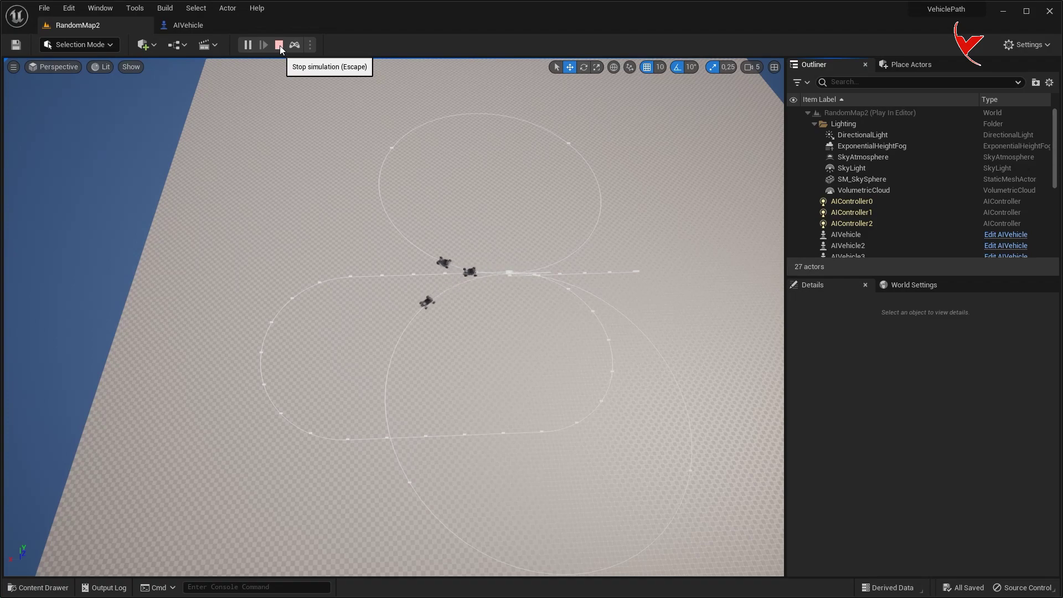
# Step: Watch the three AIVehicles follow the looping splines in simulation, then stop it
pyautogui.scroll(5, 474, 234)
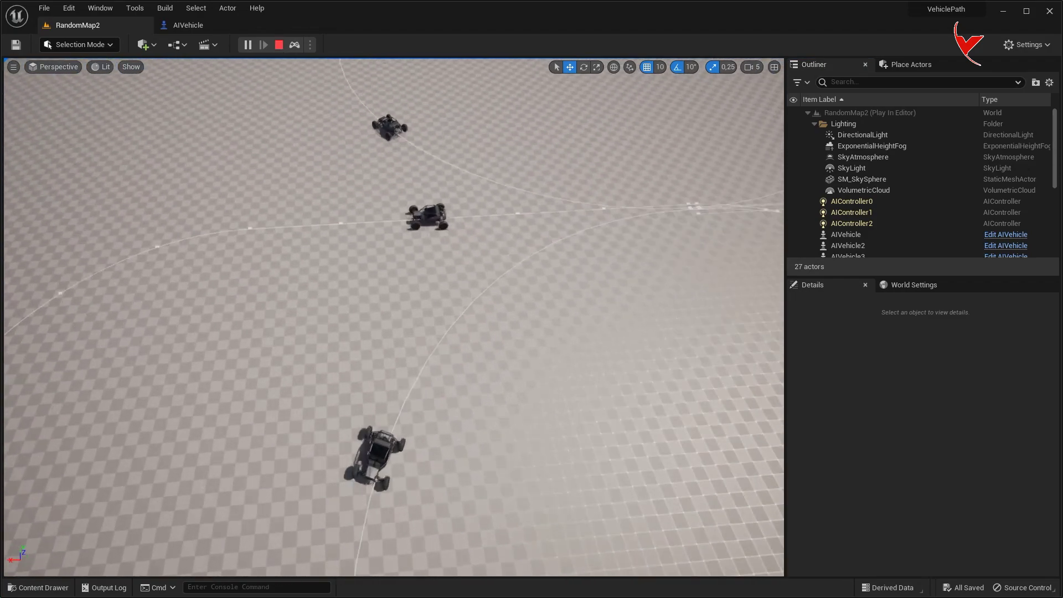
pyautogui.scroll(-2, 393, 315)
pyautogui.scroll(-2, 393, 315)
pyautogui.scroll(-2, 393, 316)
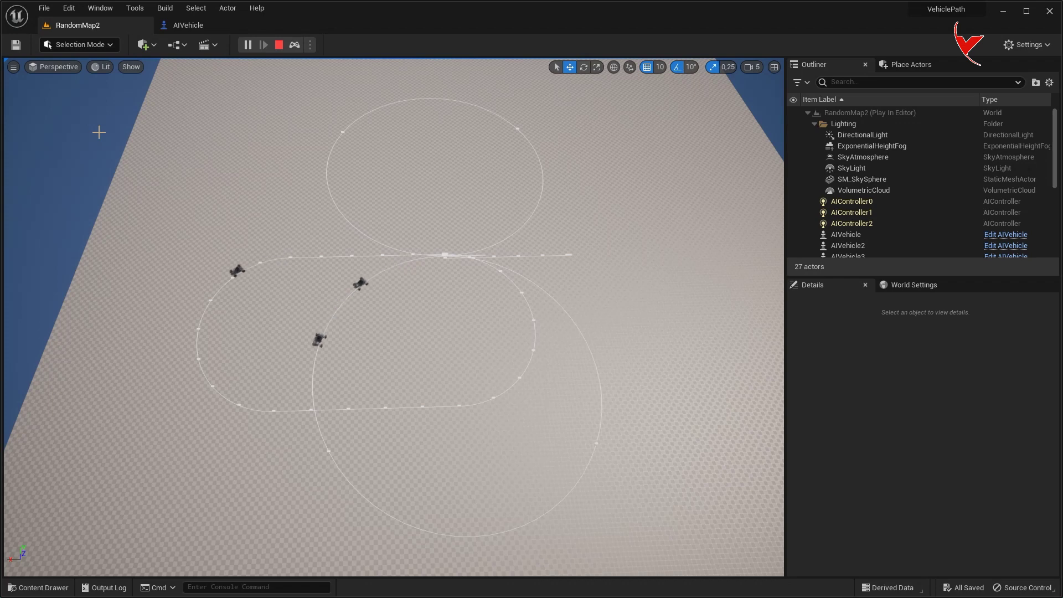
pyautogui.press('Escape')
# Step: In World Settings, set GameMode Override to OffroadGameMode and Default Pawn Class to AIVehicle
pyautogui.click(914, 285)
pyautogui.click(956, 335)
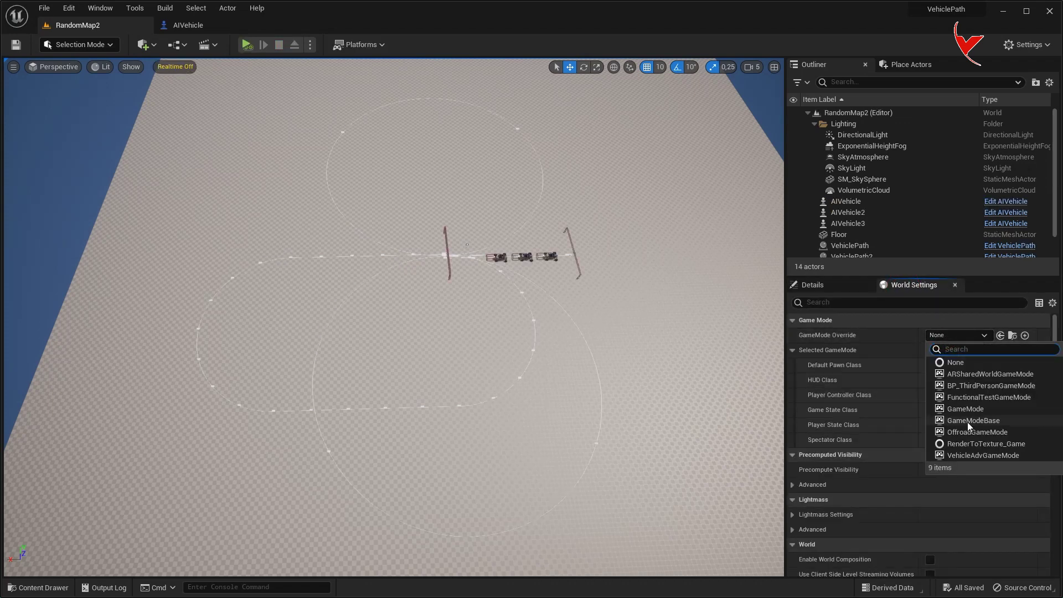
pyautogui.click(969, 431)
pyautogui.click(950, 365)
pyautogui.click(966, 406)
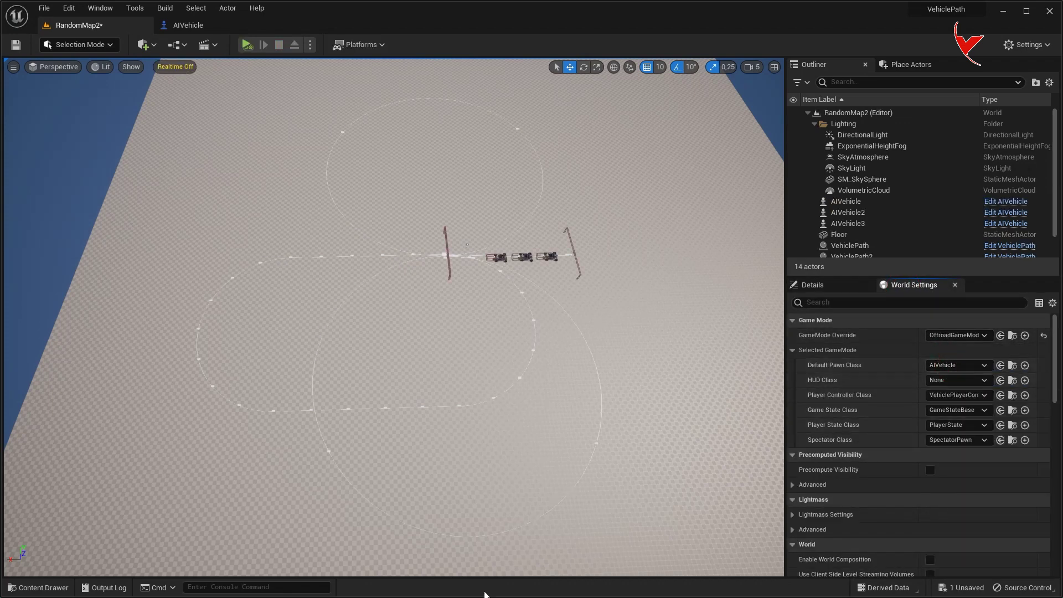
pyautogui.hotkey('ctrl', 'space')
pyautogui.click(950, 365)
# Step: Search the Place Actors panel for 'player' to add a Player Start
pyautogui.click(919, 66)
pyautogui.write('player')
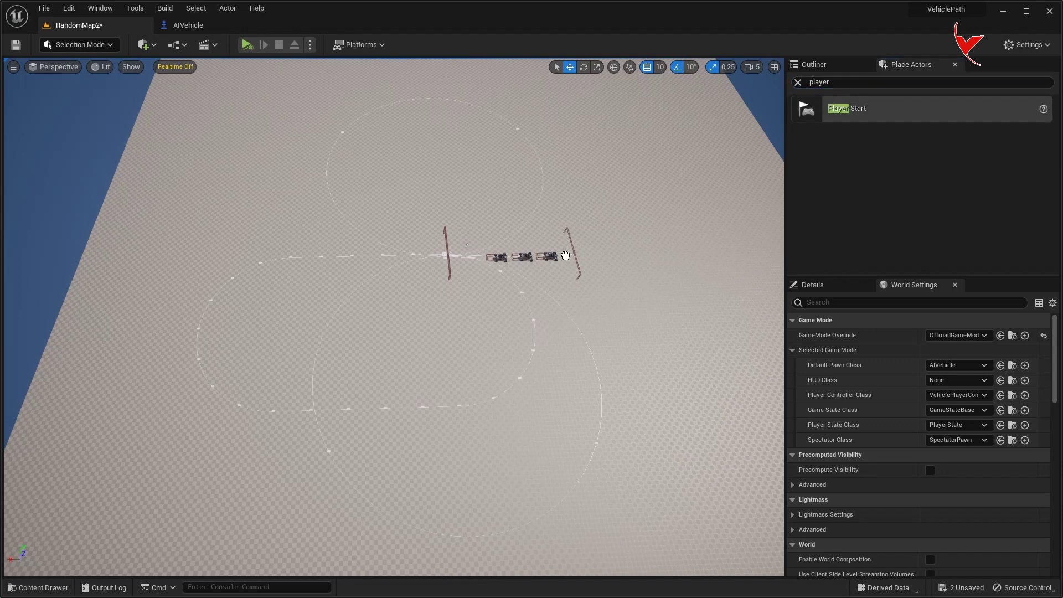
pyautogui.click(310, 45)
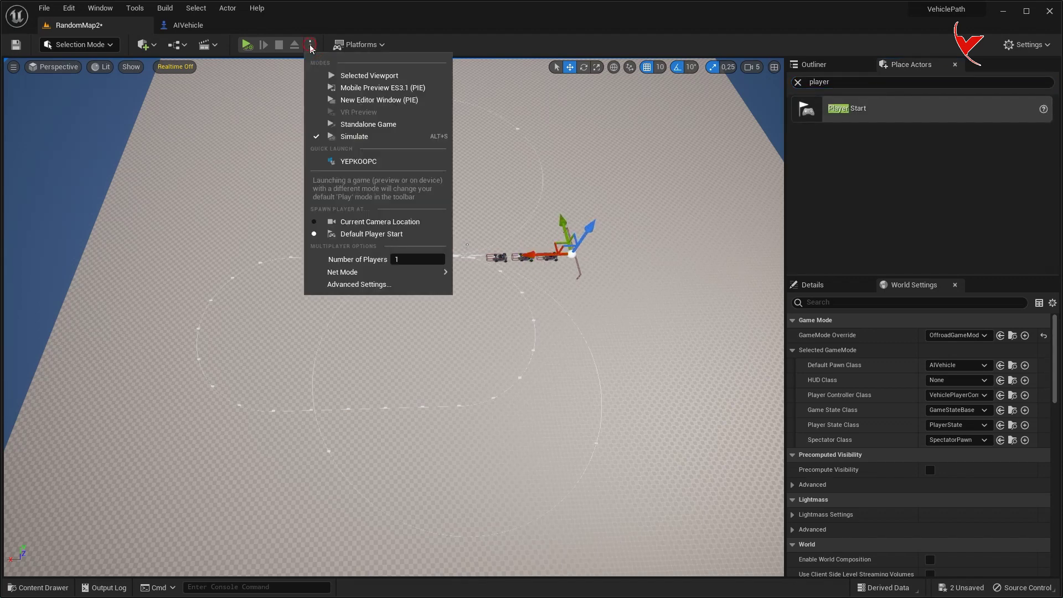
# Step: Play the level in the selected viewport and give the game view input control
pyautogui.click(344, 73)
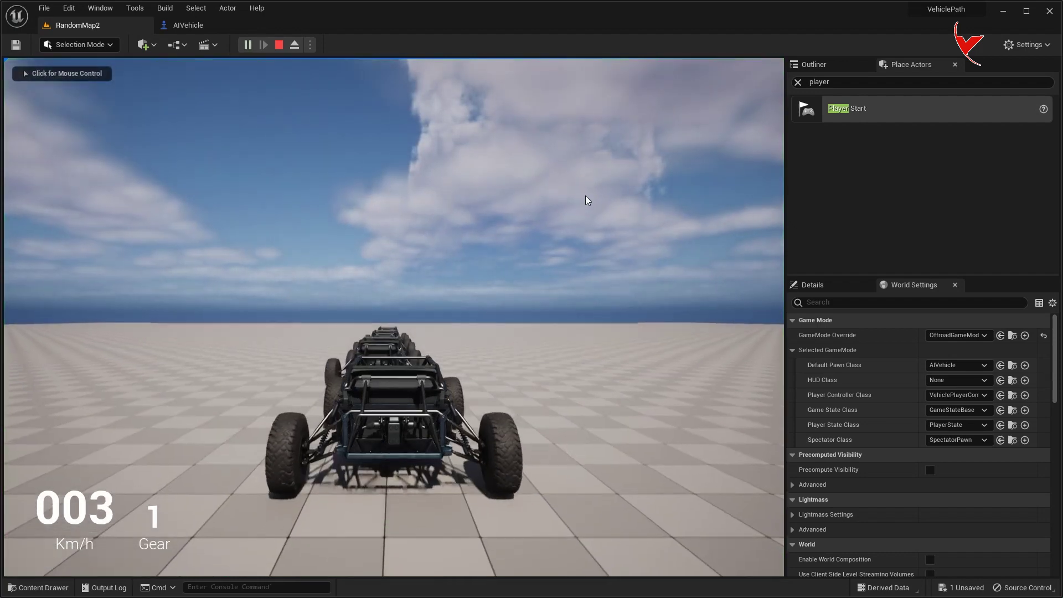
pyautogui.click(585, 197)
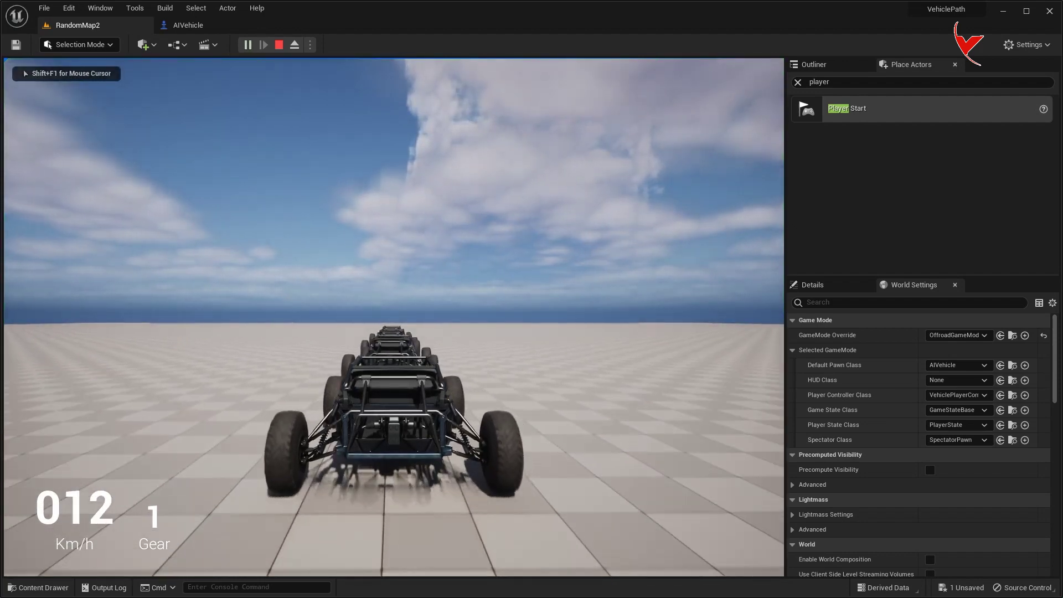